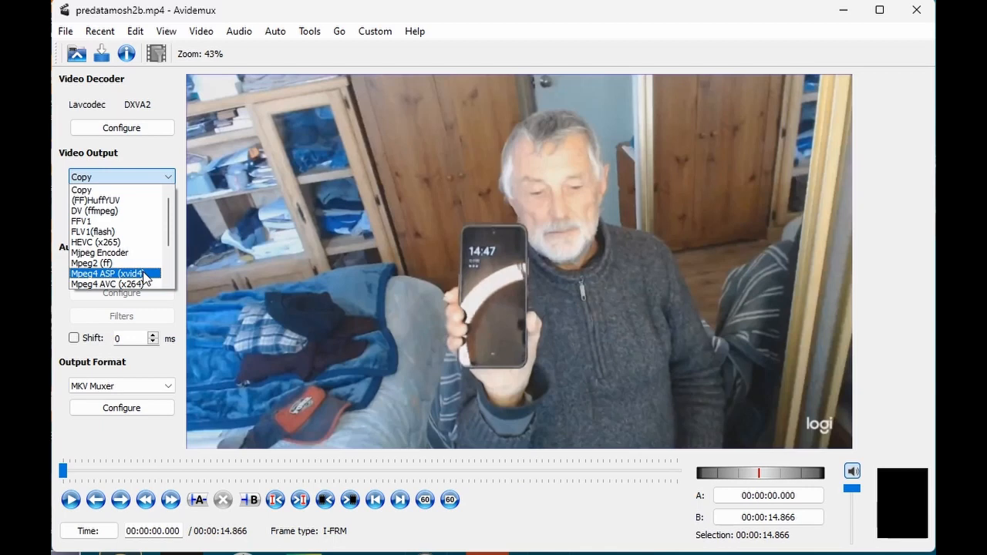
- Set the video output to Mpeg4 ASP (xvid4), the audio output to AC3 (lav) and the output format to MP4 Muxer
click(145, 274)
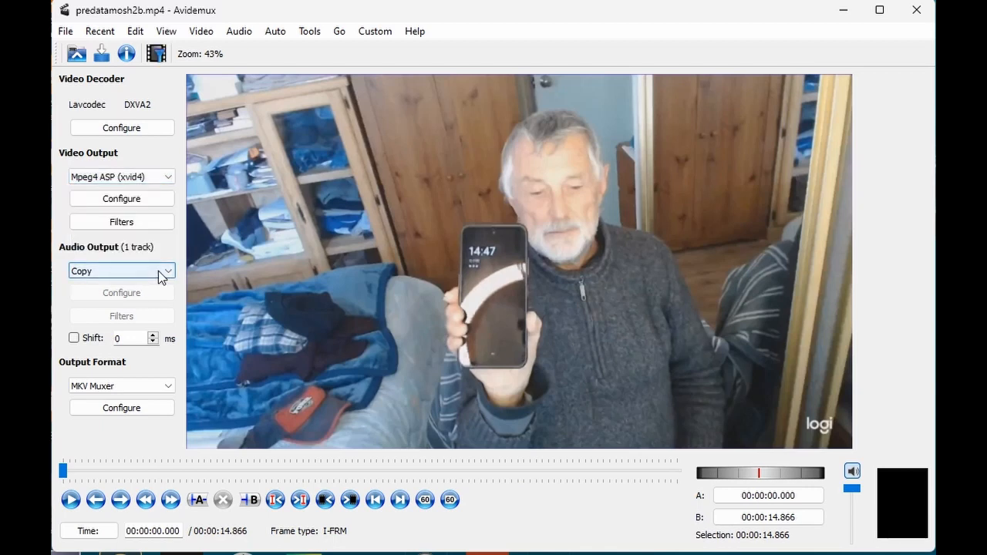
click(158, 271)
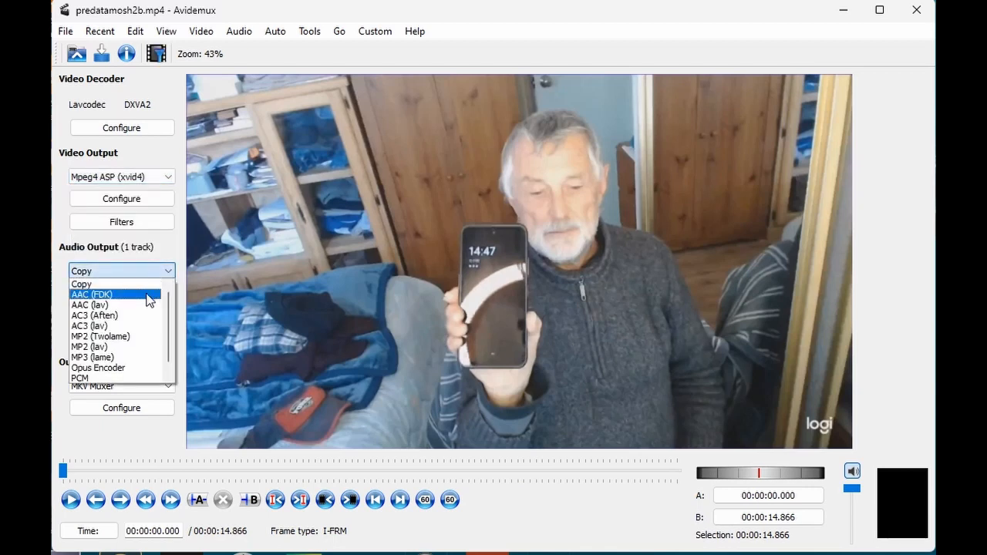
click(121, 326)
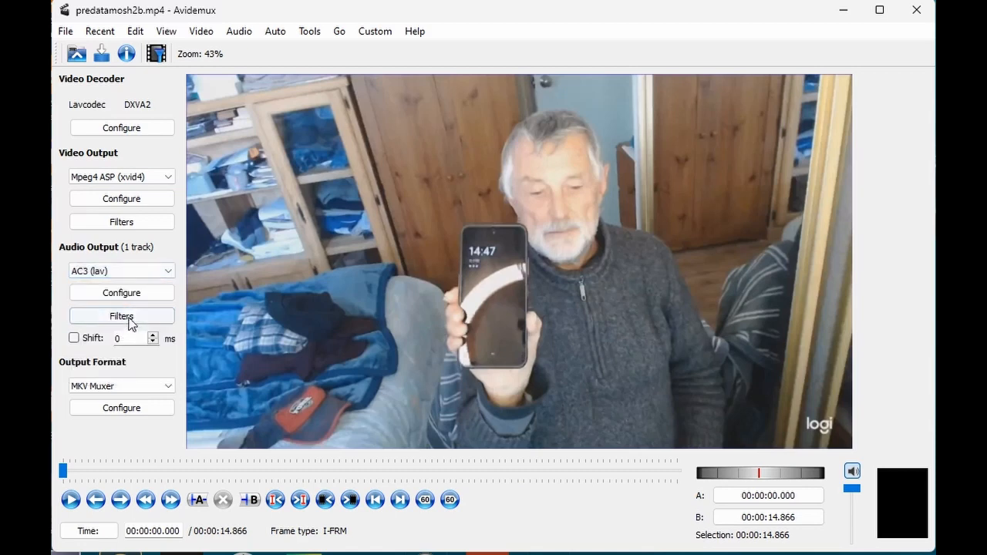
click(170, 389)
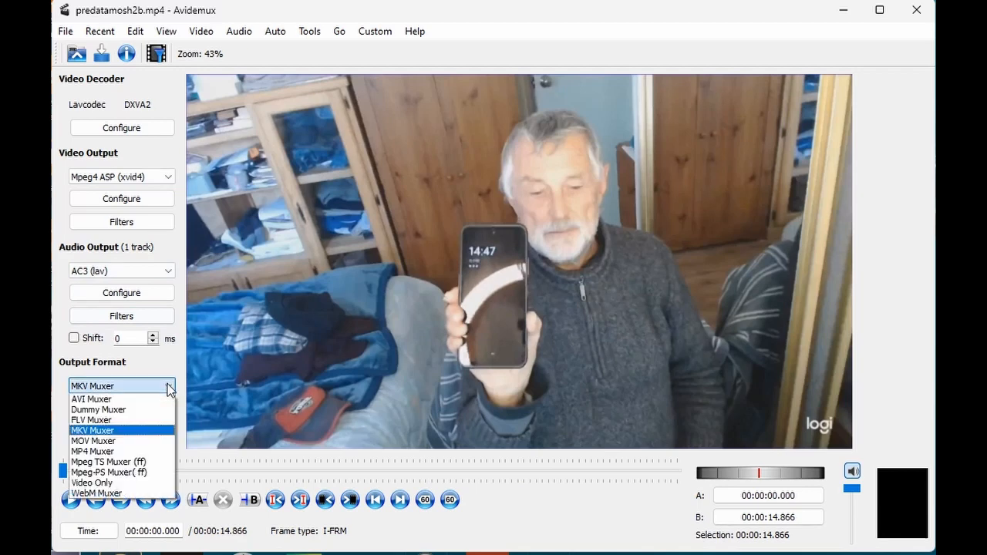
click(110, 452)
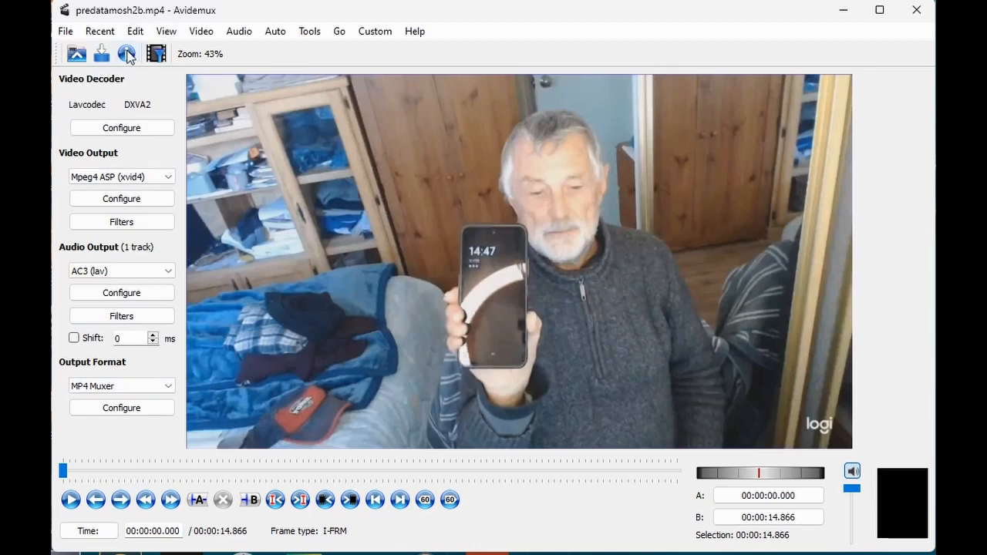
- Check and accept the xvid4 encoder configuration with Constant Quantiser mode, quantizer 2 and a GOP size of 200
click(122, 199)
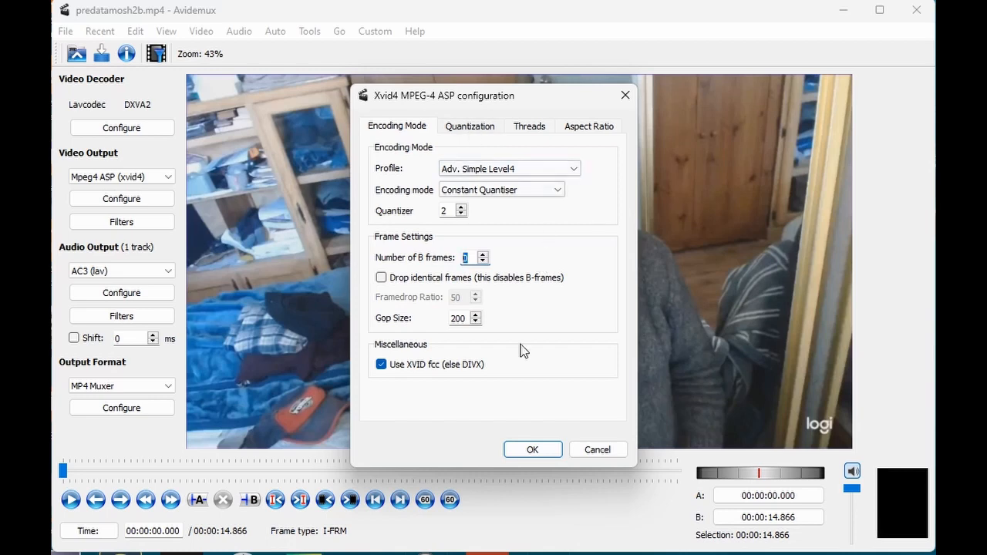
click(533, 449)
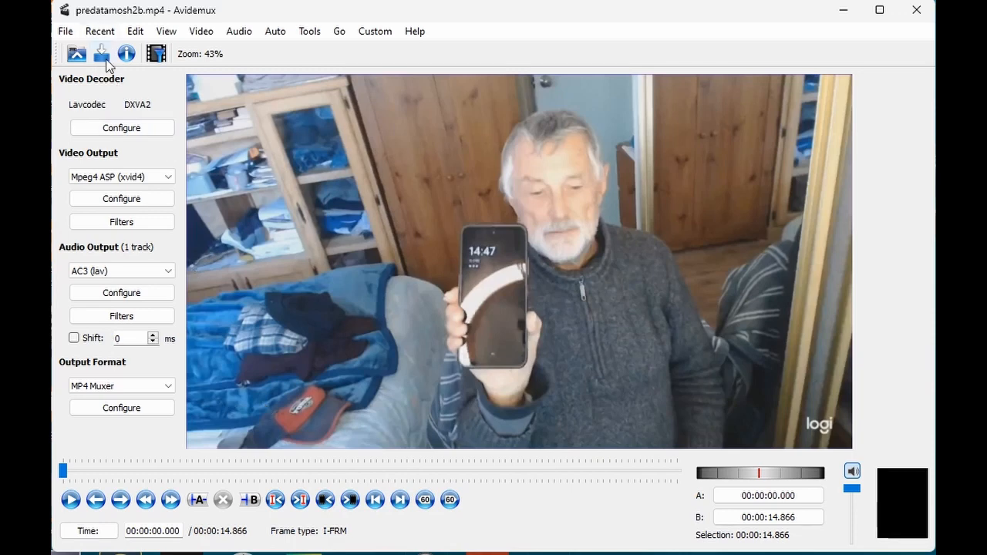
- Save the re-encoded video as predatamosh2b.mp4
click(65, 33)
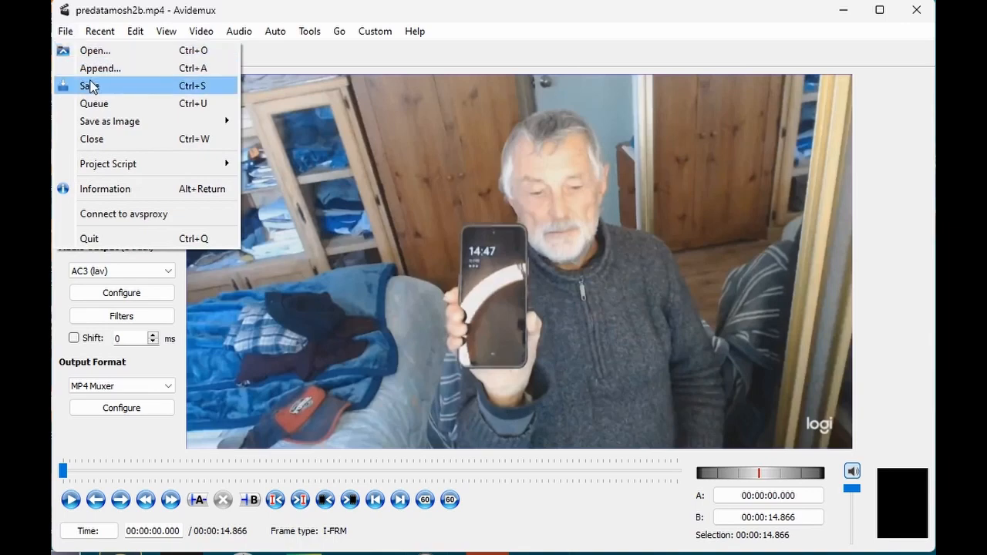
click(89, 86)
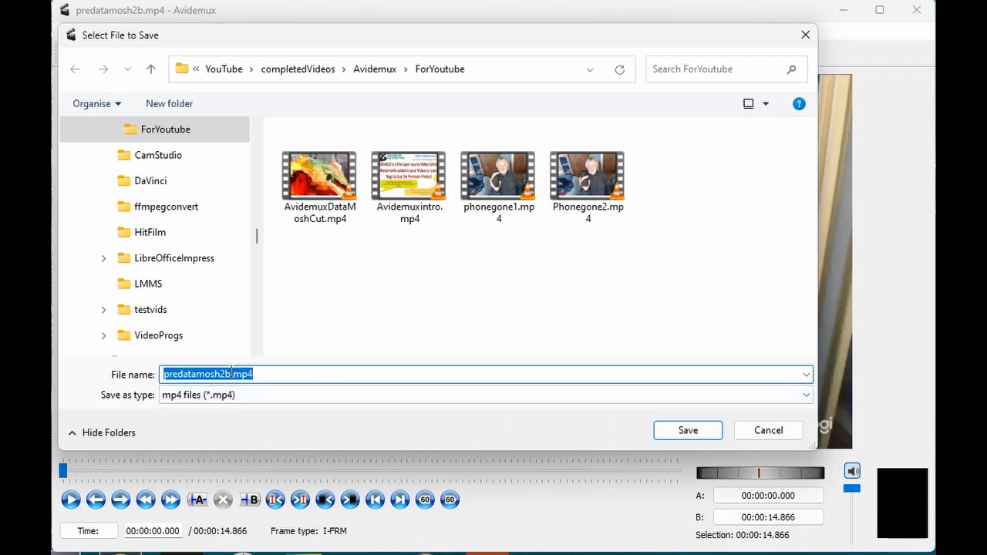
click(687, 432)
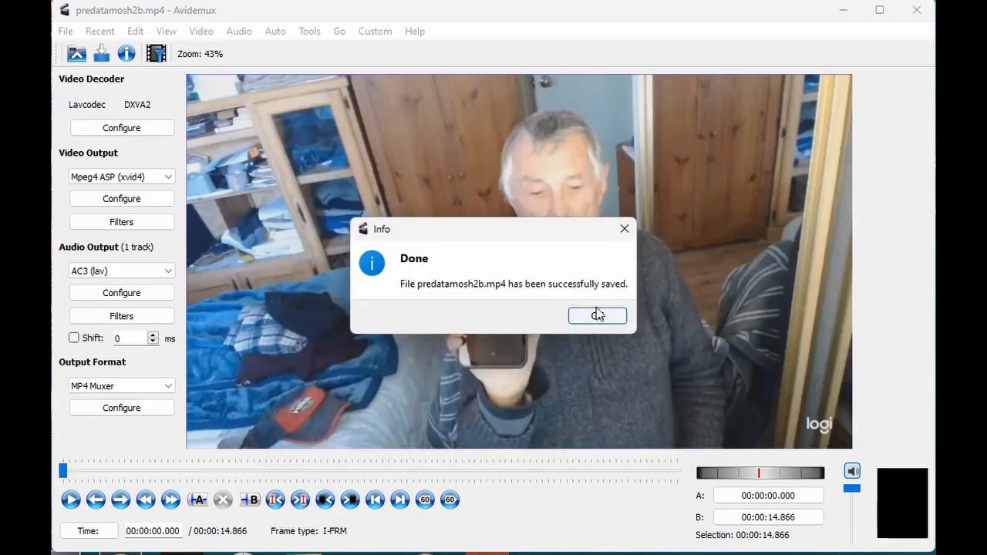
click(596, 317)
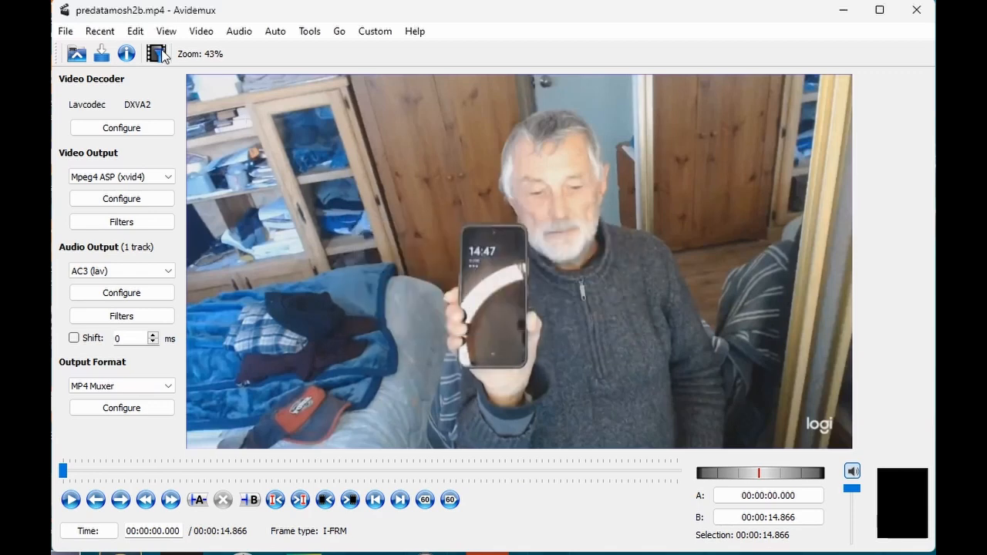
- Close the currently loaded video
click(66, 30)
mouse_move(99, 31)
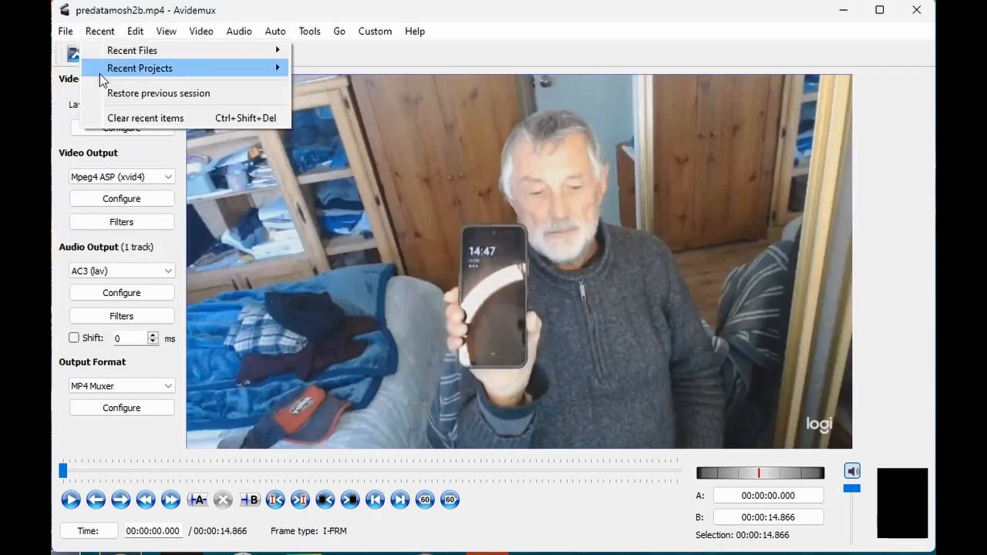
mouse_move(123, 68)
mouse_move(66, 30)
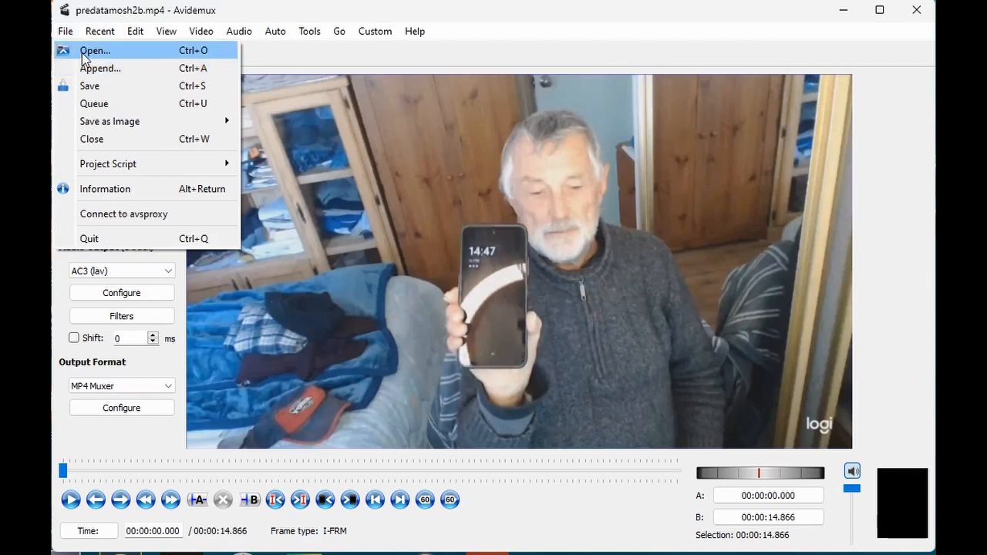
click(88, 142)
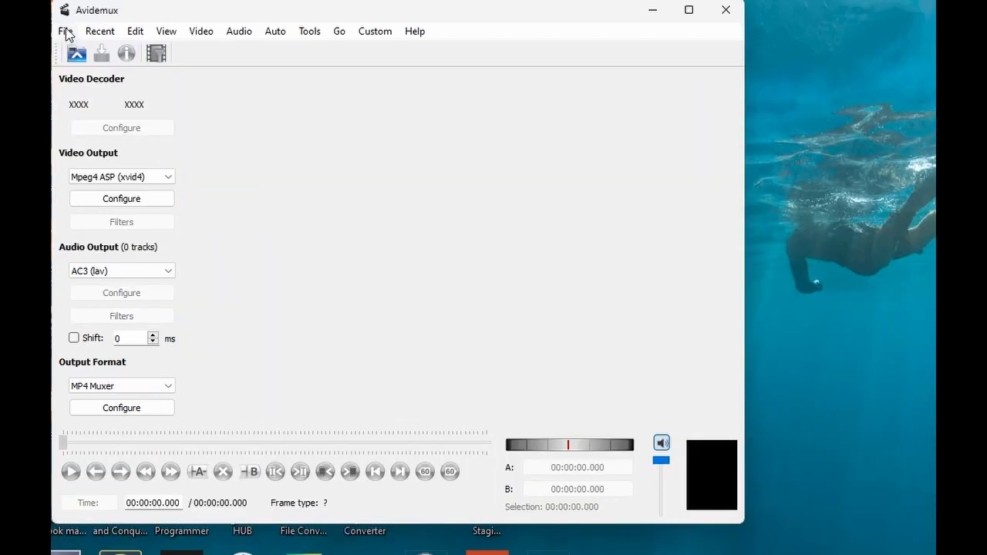
- Open the re-encoded predatamosh2b.mp4 from the datamosh folder
click(66, 32)
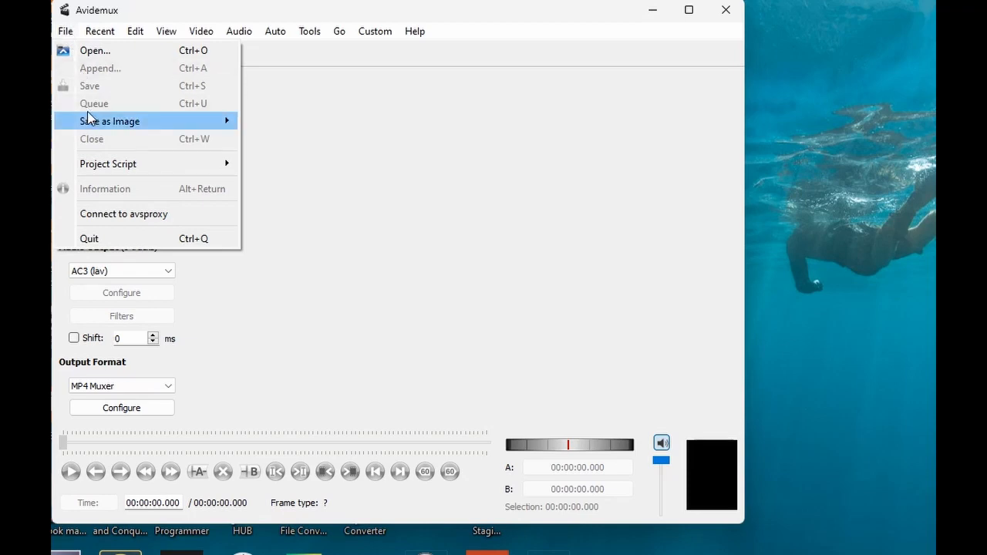
click(88, 52)
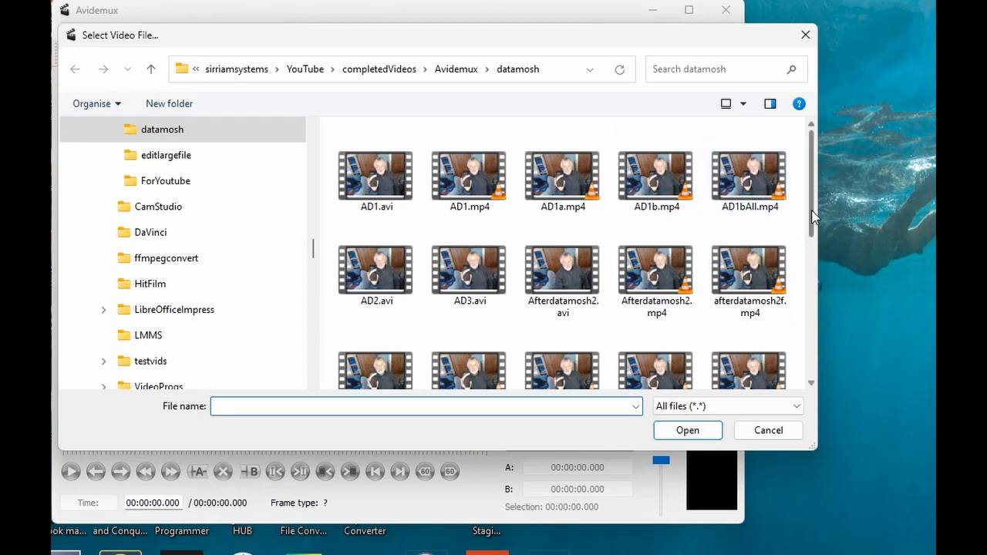
drag(812, 213, 838, 368)
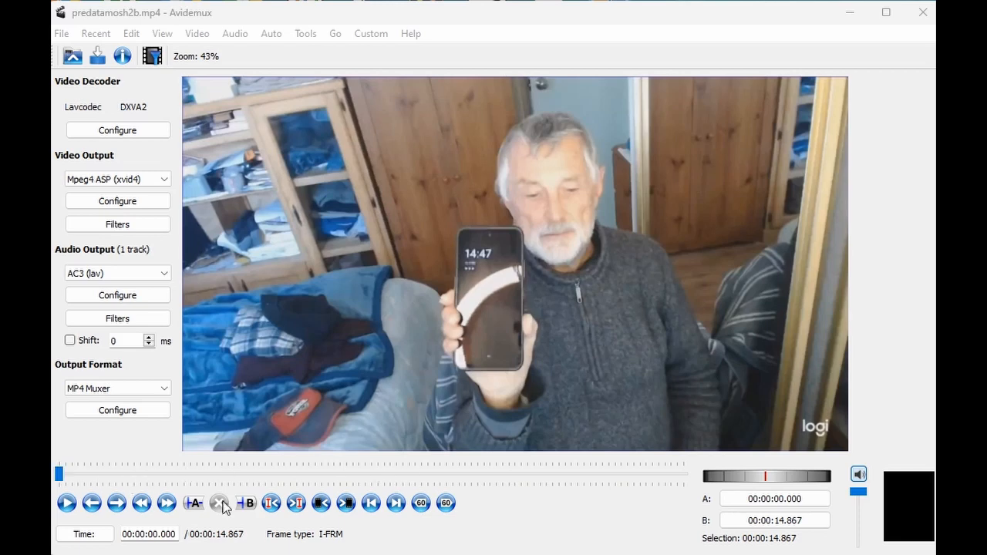
- Preview the reopened video, stop the playback and return to the first frame
click(68, 503)
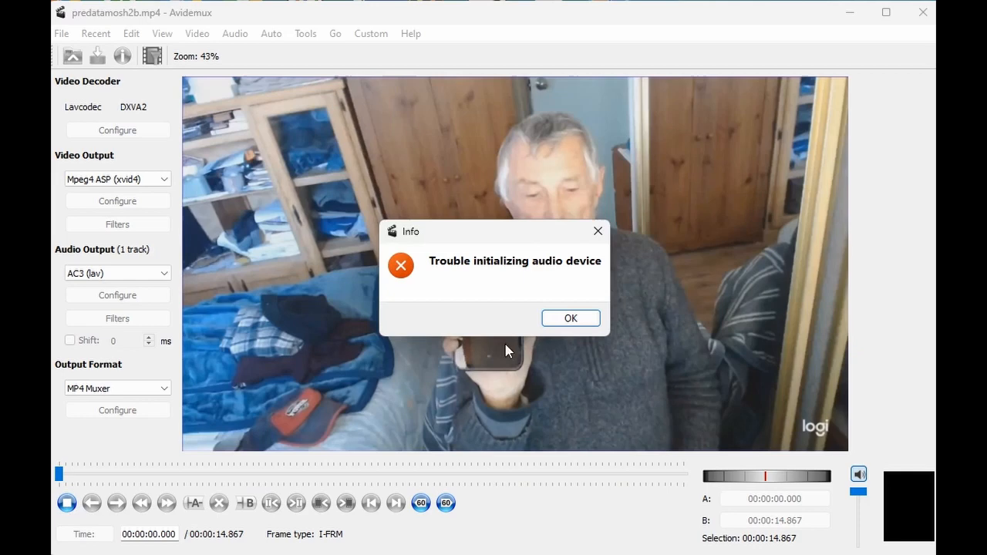
click(574, 318)
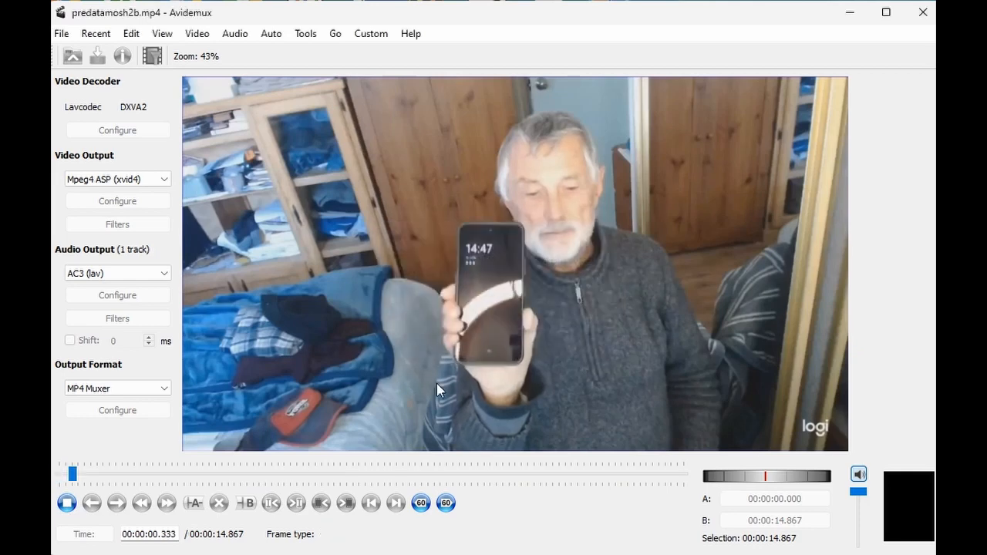
click(67, 503)
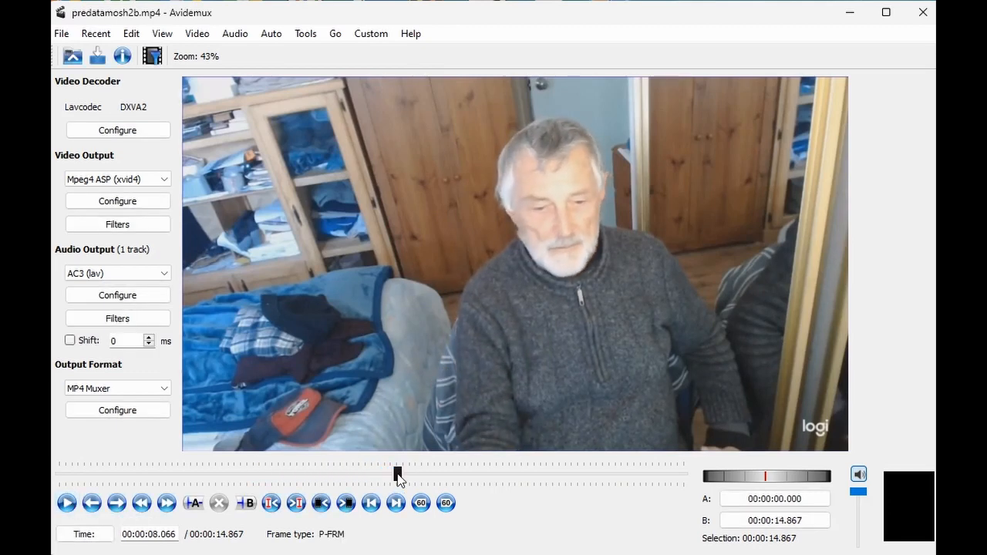
drag(396, 473, 51, 479)
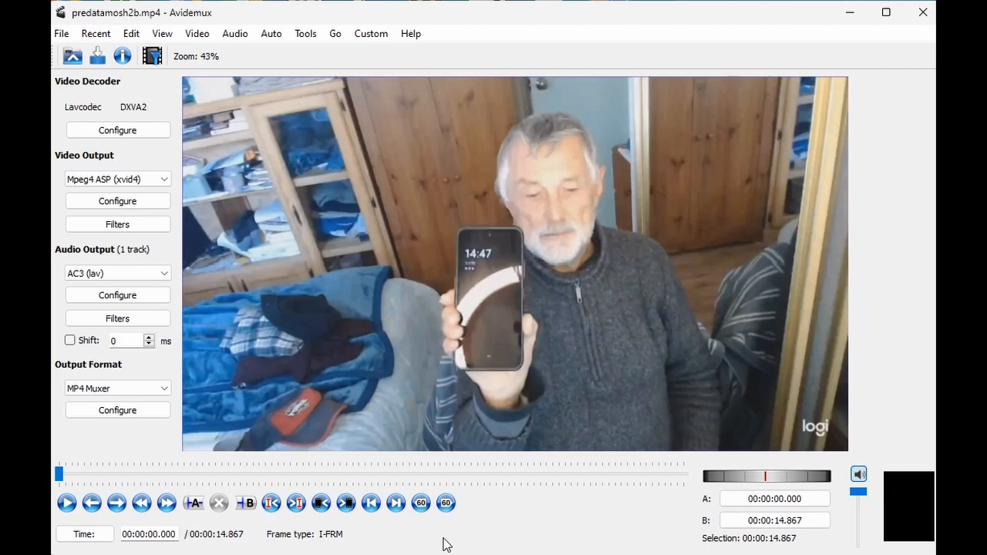
- Step through all keyframes of the video to locate its I-frames, and return to the first frame
click(166, 503)
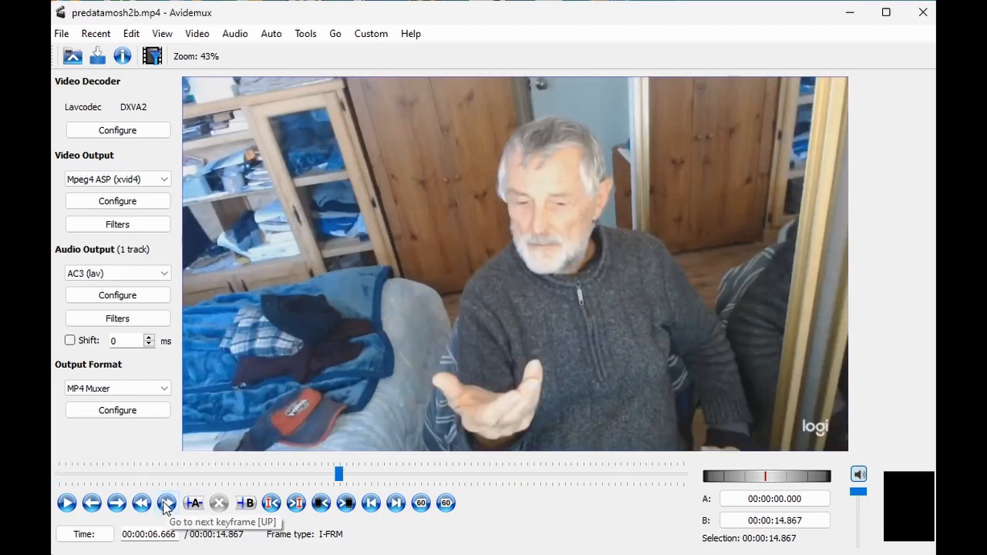
click(166, 505)
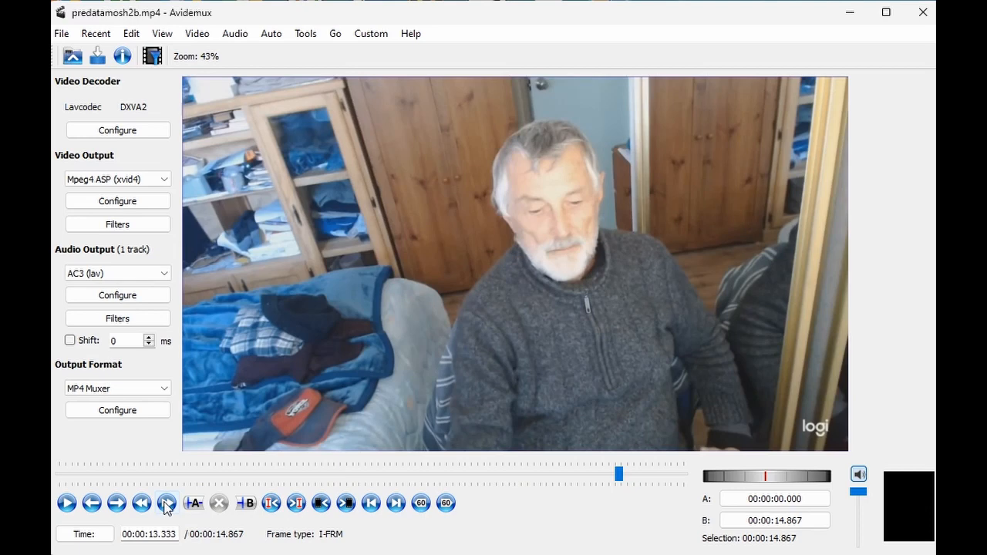
click(166, 504)
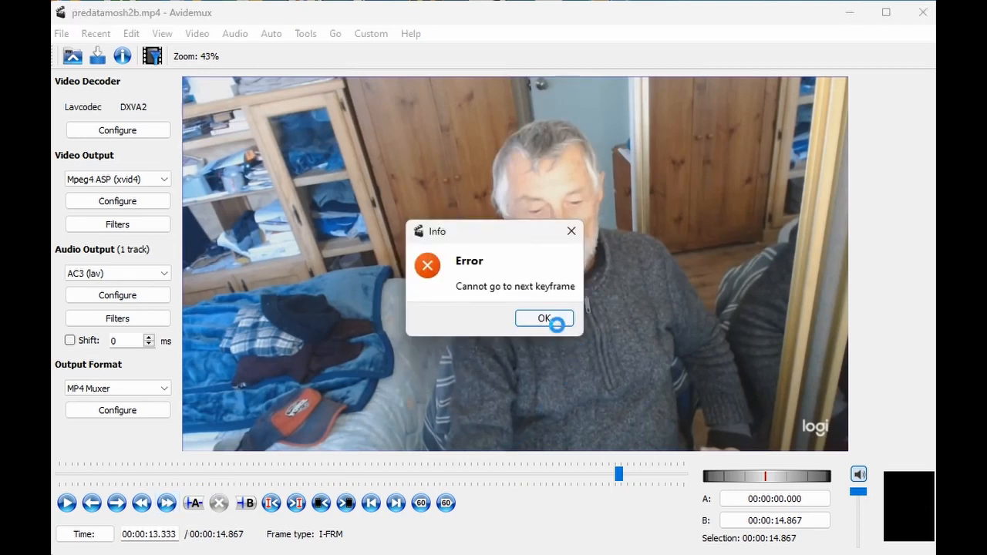
click(555, 321)
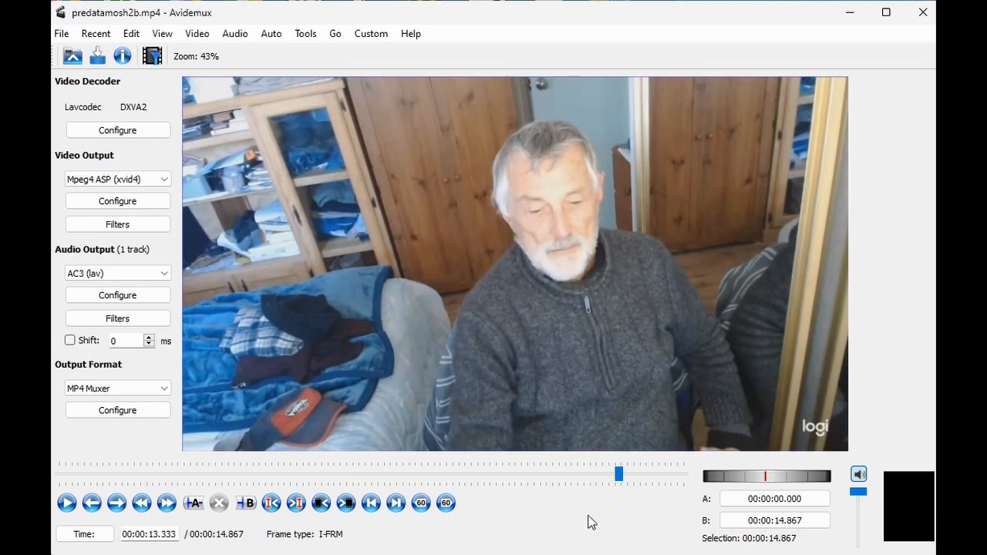
click(371, 503)
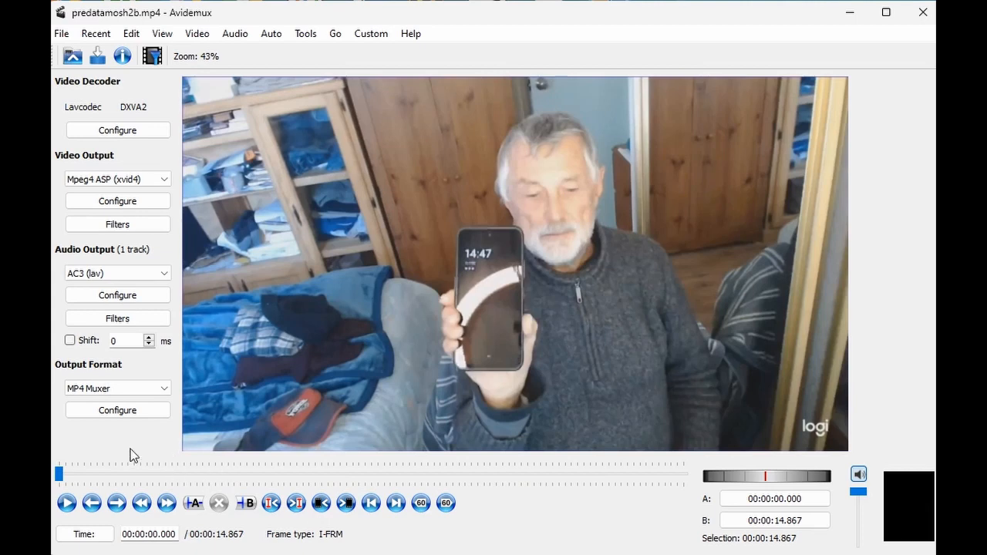
- Delete the single I-frame at 00:00:06.666 by marking A on it and B one frame further on
click(168, 504)
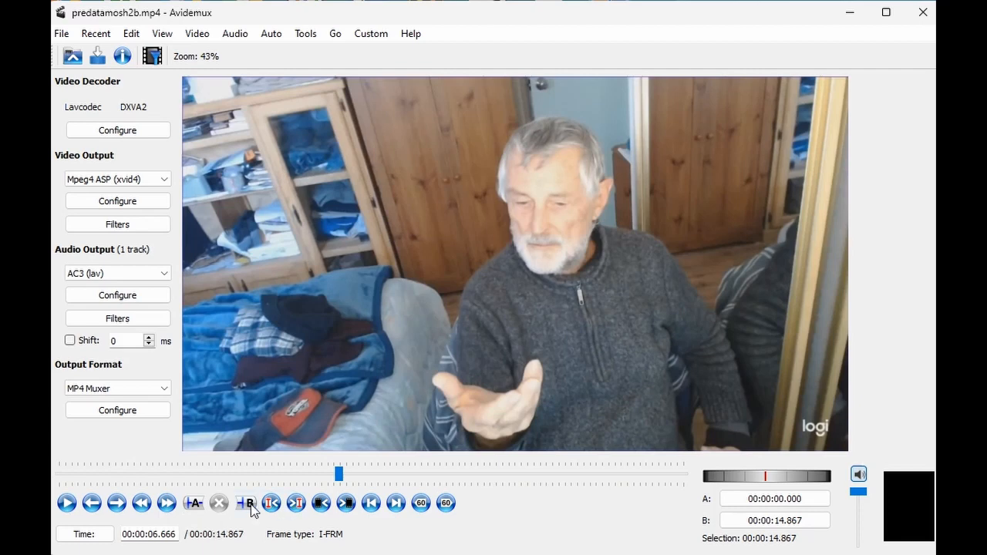
click(194, 505)
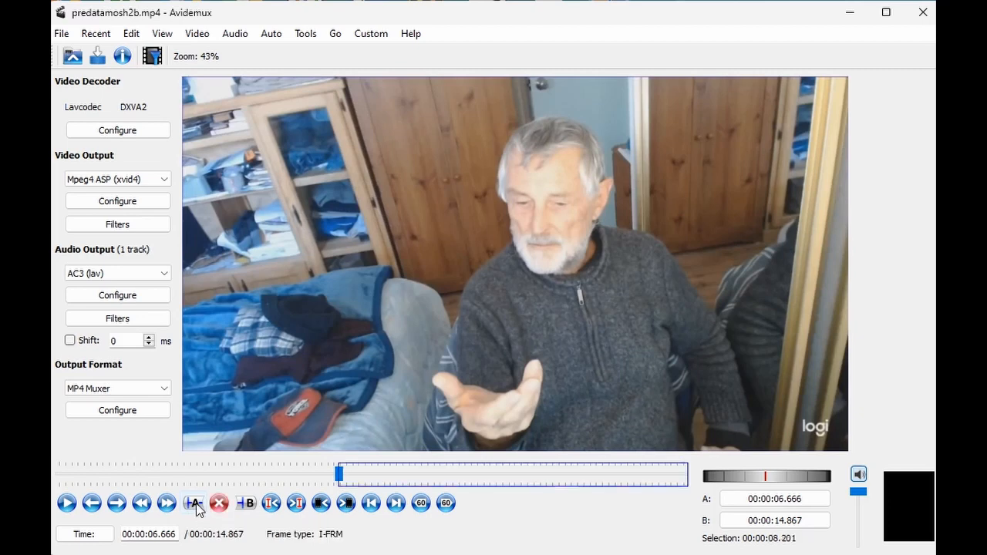
click(116, 503)
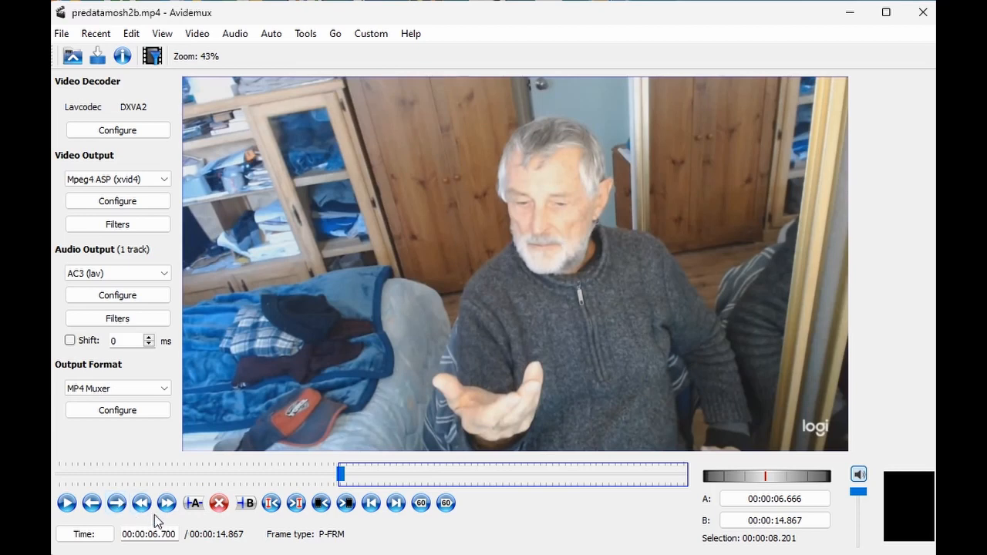
click(248, 504)
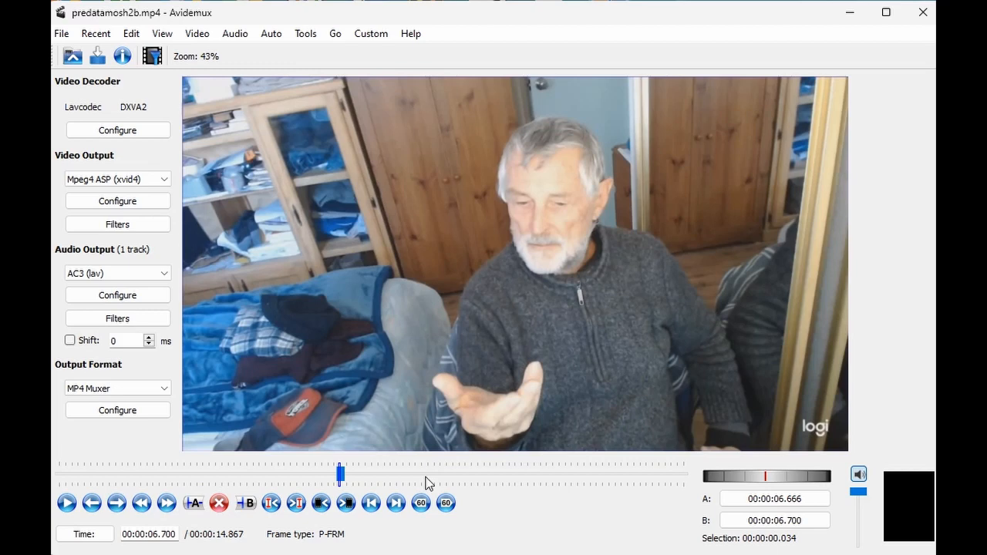
key(Delete)
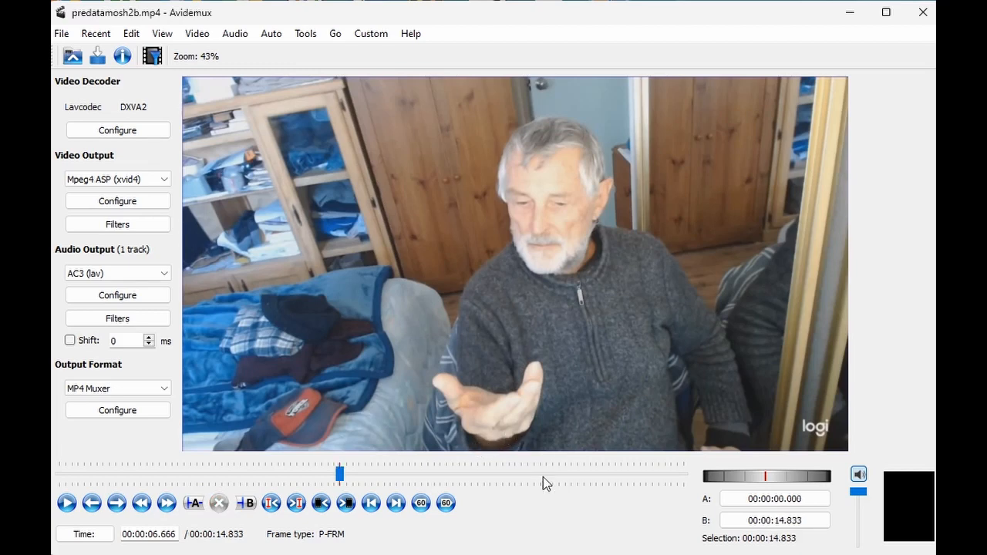
- Delete the single I-frame at 00:00:13.299 by marking A on it and B one frame further on, and check for further keyframes
click(167, 503)
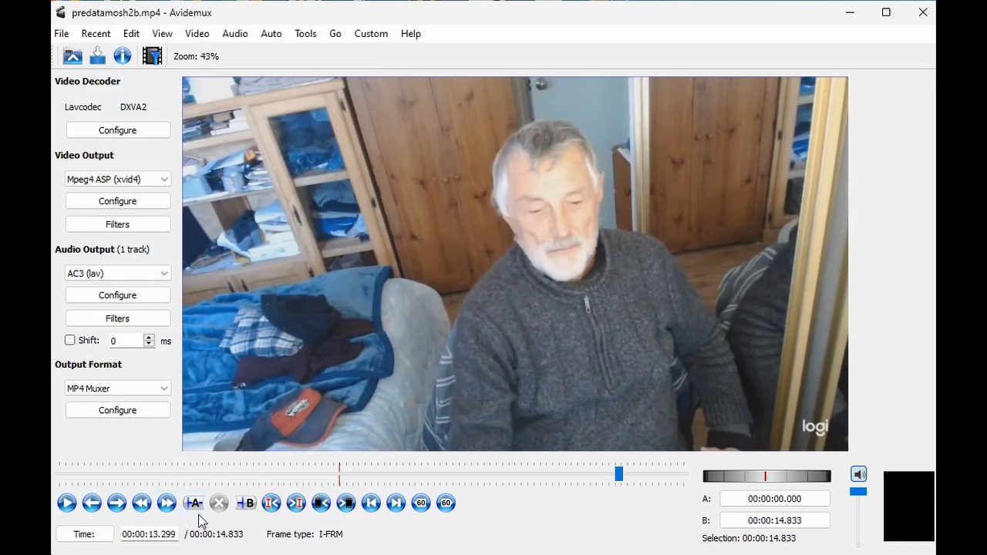
click(195, 505)
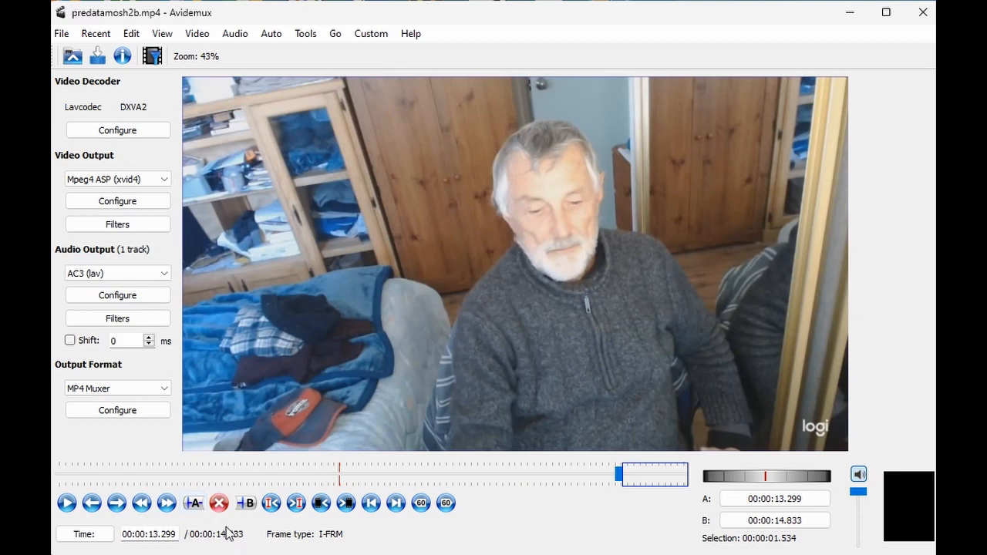
click(116, 503)
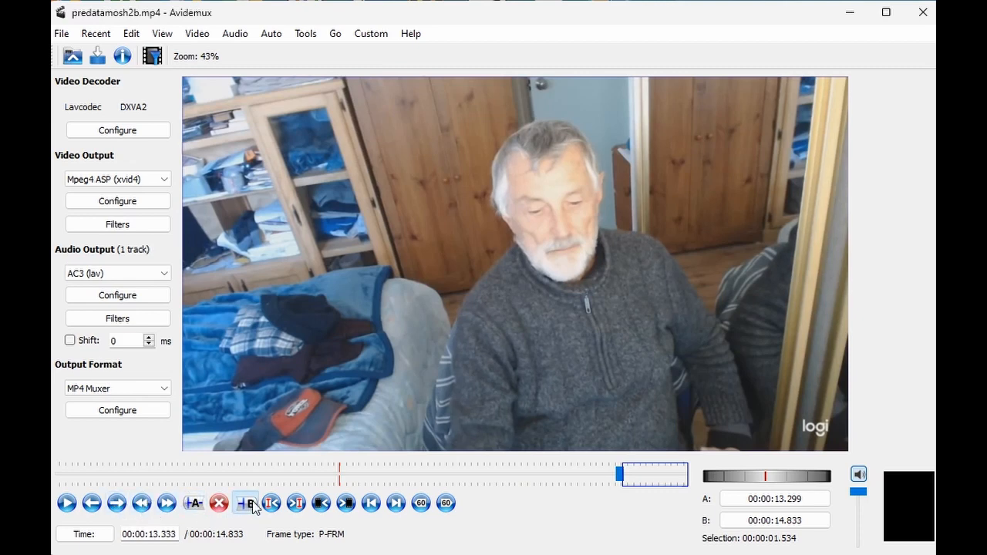
click(246, 503)
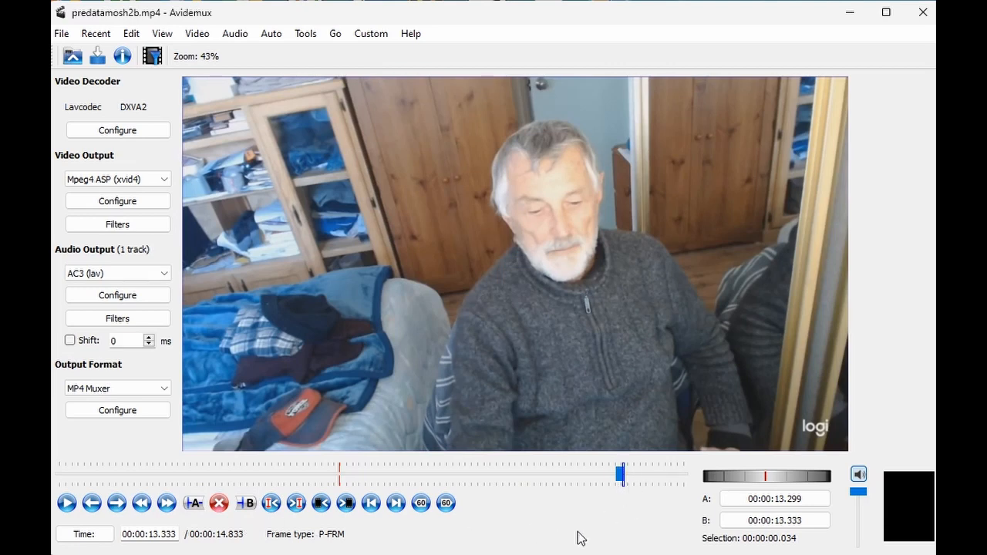
key(Delete)
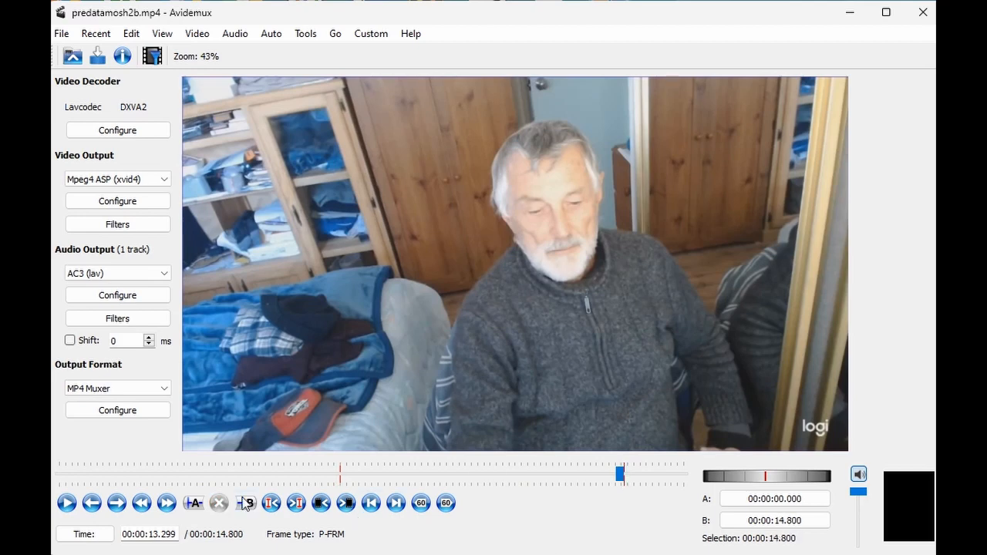
click(166, 502)
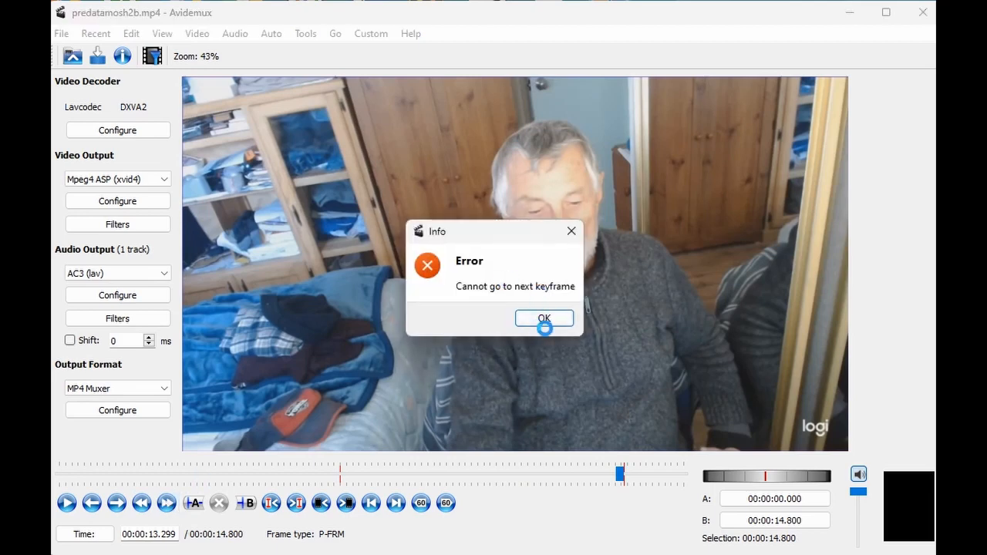
click(544, 318)
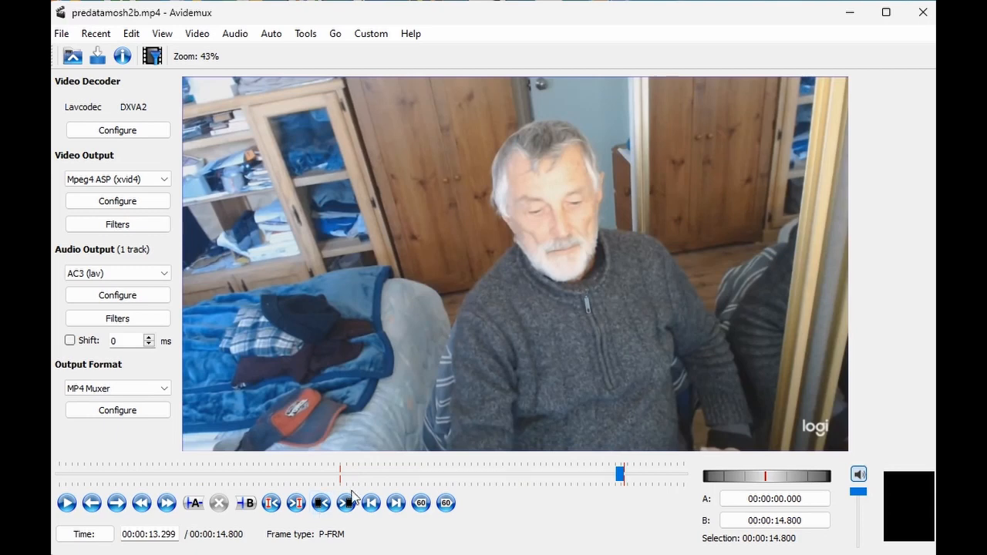
- Copy the single P-frame between markers A at 00:00:02.866 and B at 00:00:02.900, and paste it repeatedly shortly after, up to 00:00:04.166
drag(625, 476, 242, 472)
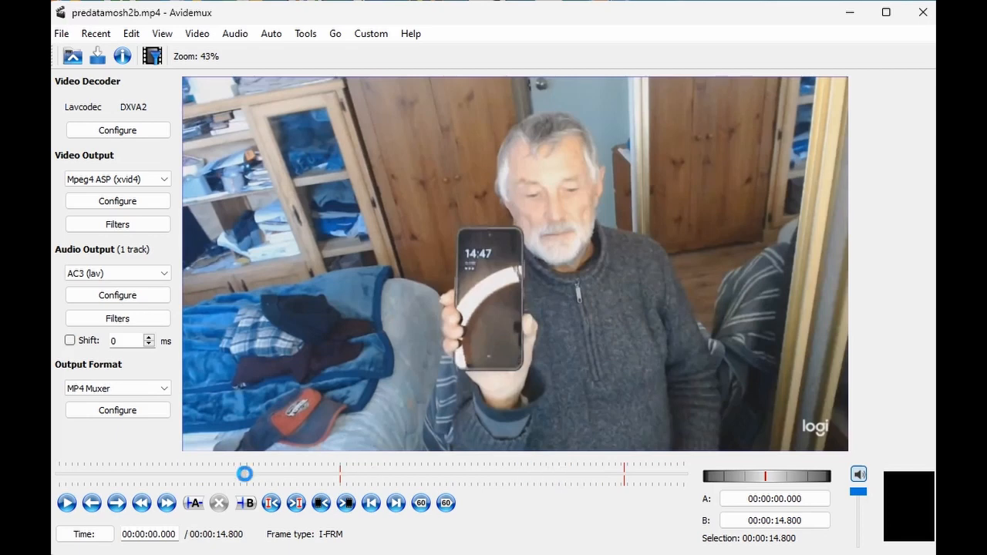
click(367, 515)
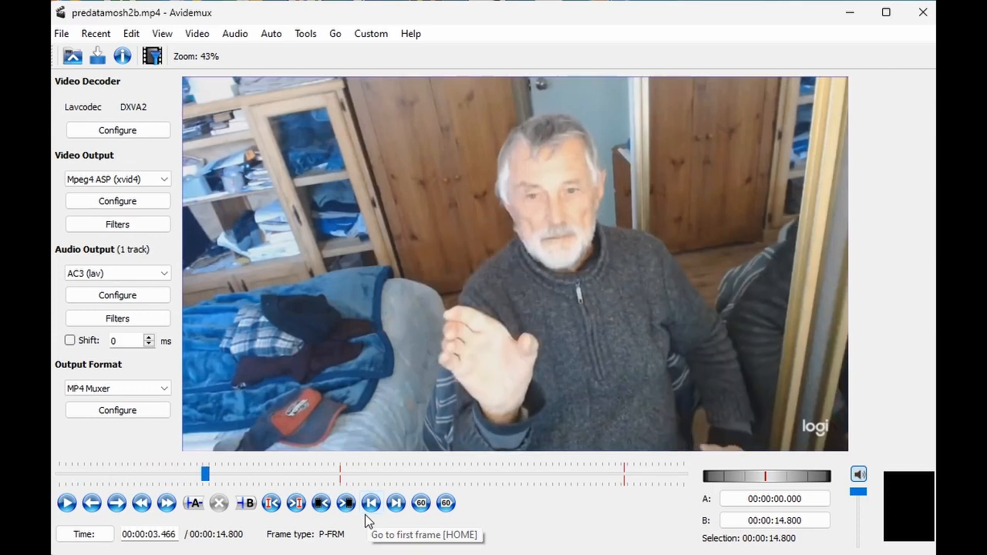
key(Left)
key(Left)
key(Left)
key(Left)
key(Left)
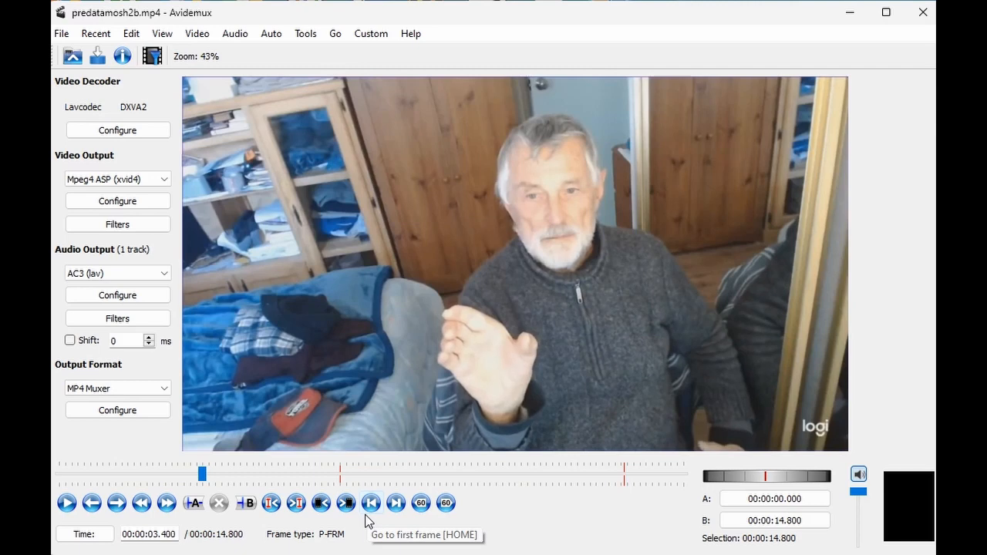
key(Left)
key(Left)
key(Left)
key(Left)
key(Left)
key(Left)
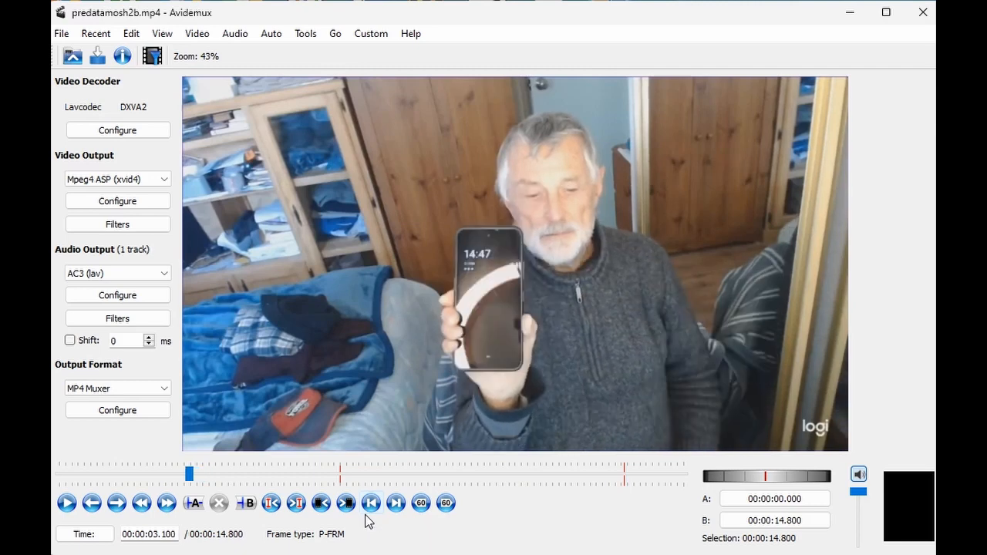
key(Left)
key(Left)
key(Left)
key(Left)
key(Left)
key(Left)
key(Left)
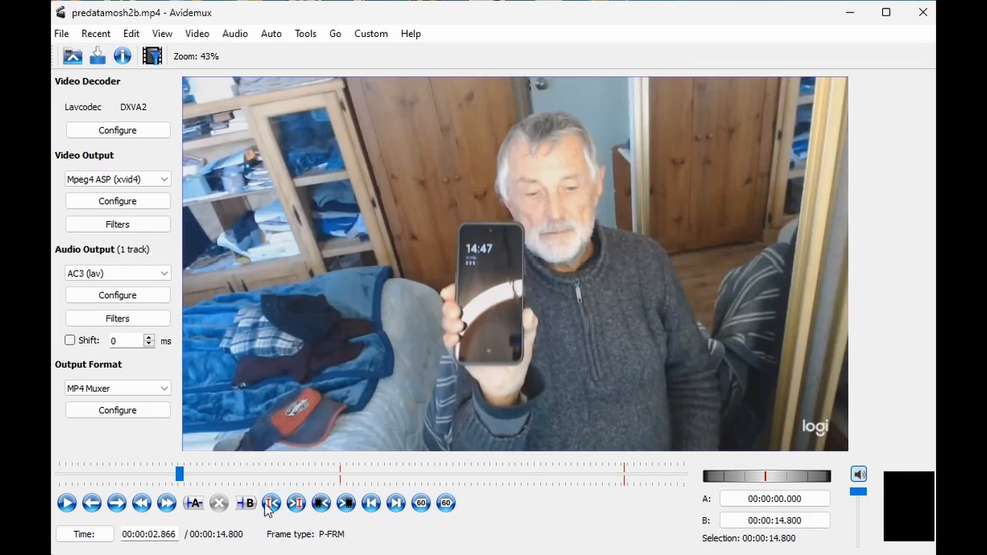
click(194, 505)
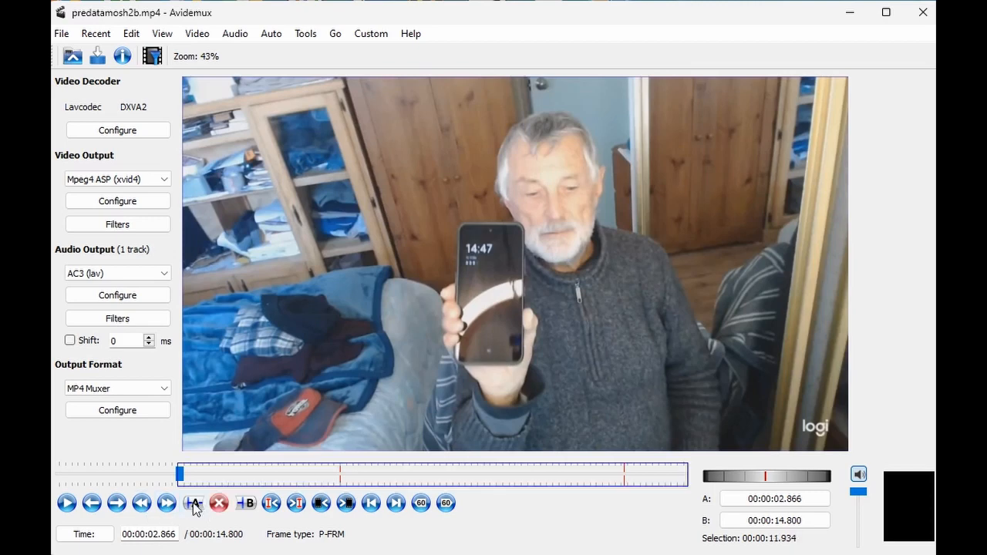
click(118, 504)
click(248, 503)
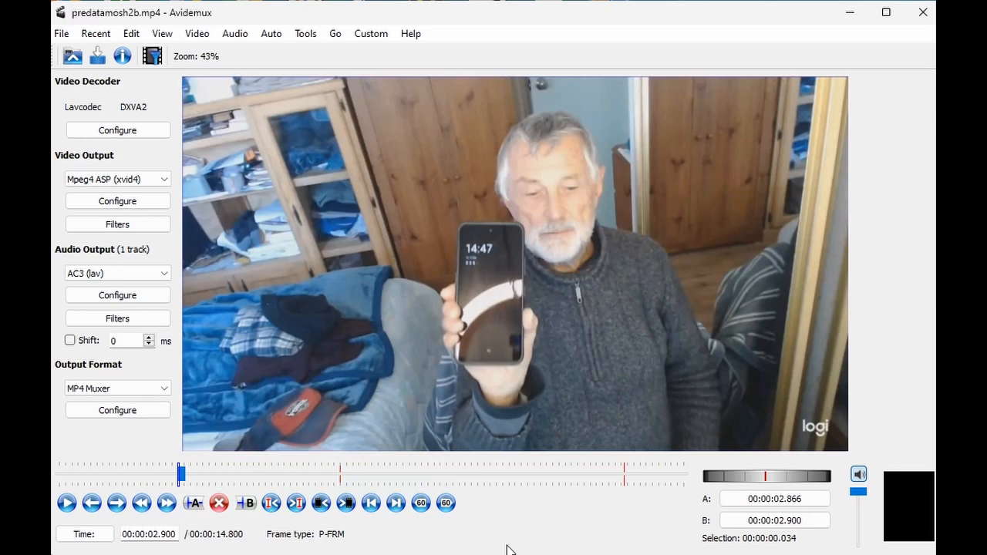
key(space)
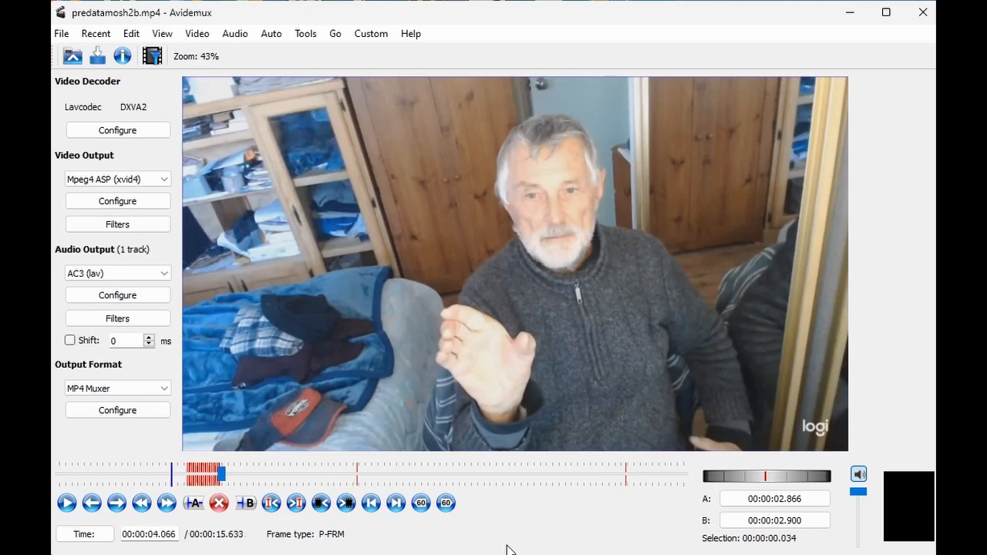
key(ctrl+v)
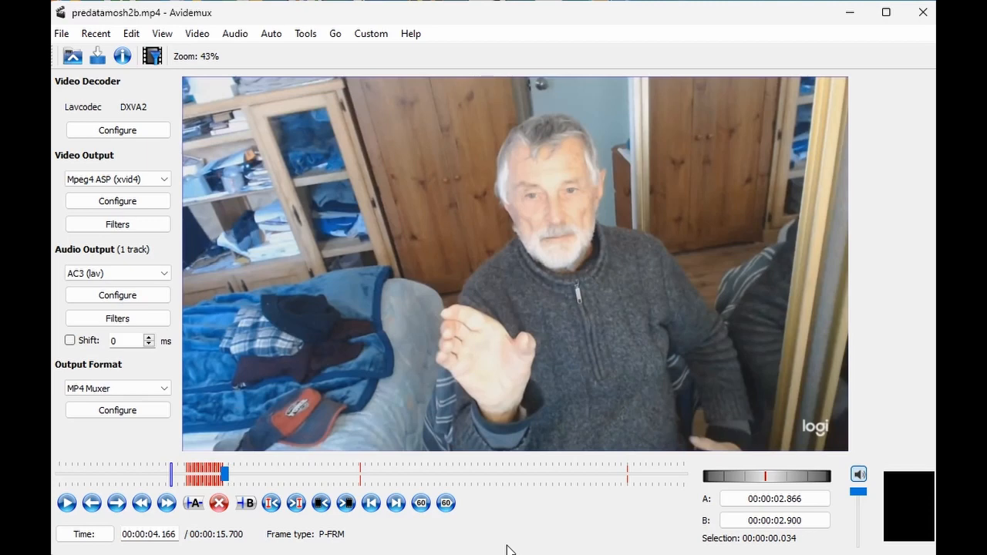
- Mark a single P-frame in the hand movement, with A at 00:00:06.033 and B at 00:00:06.066
key(Right)
key(Right)
key(Right)
key(Right)
key(Right)
key(Right)
key(Right)
key(Right)
key(Right)
key(Right)
key(Right)
key(Right)
key(Right)
key(Right)
key(Right)
key(Right)
key(Right)
key(Right)
key(Right)
key(Right)
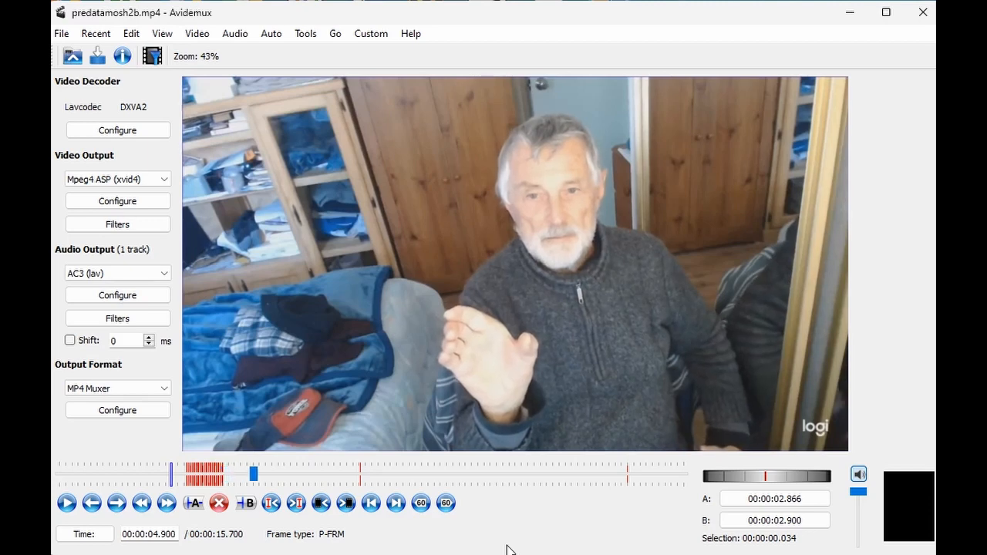
key(Right)
key(Right)
key(Right)
key(Right)
key(Right)
key(Right)
key(Right)
key(Right)
key(Right)
key(Right)
key(Right)
key(Right)
key(Right)
key(Right)
key(Right)
key(Right)
key(Right)
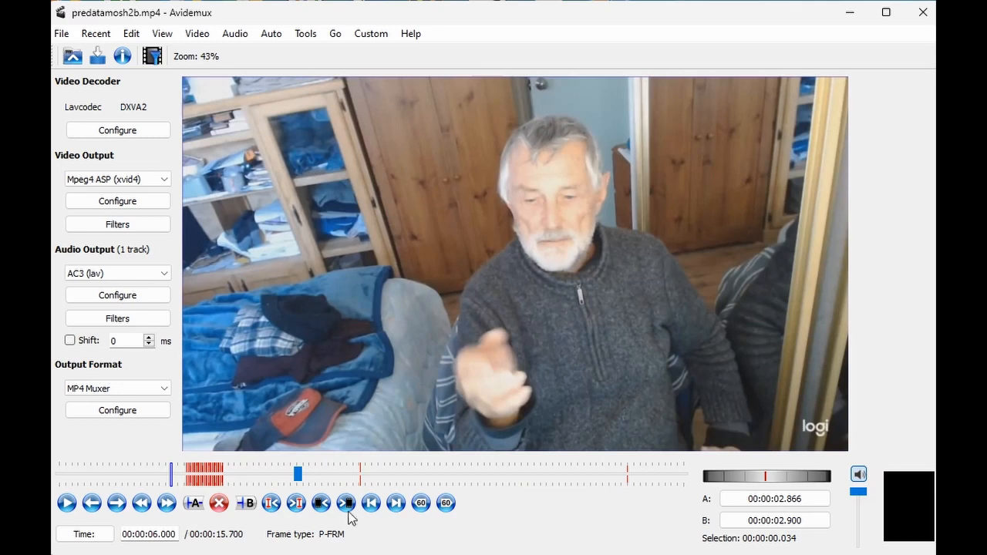
click(196, 504)
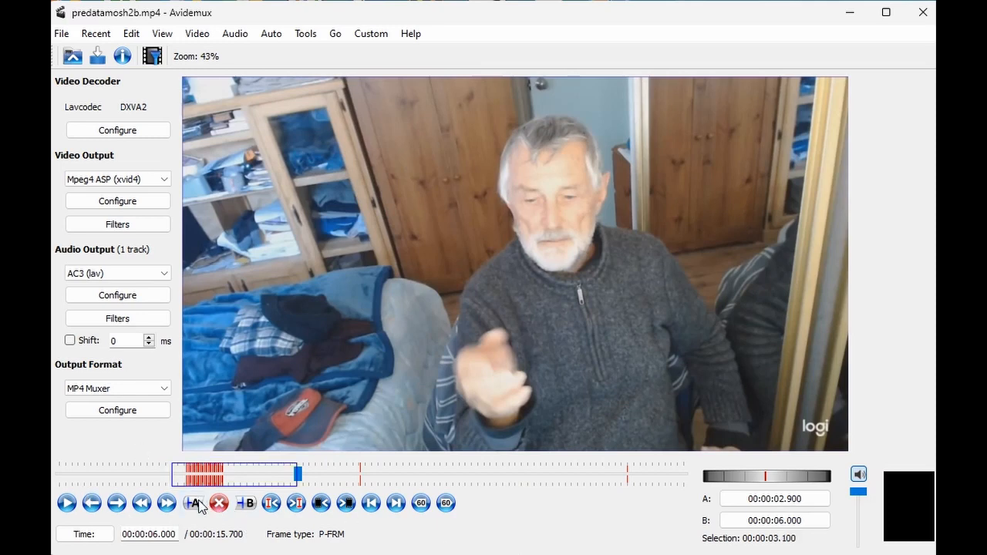
click(116, 503)
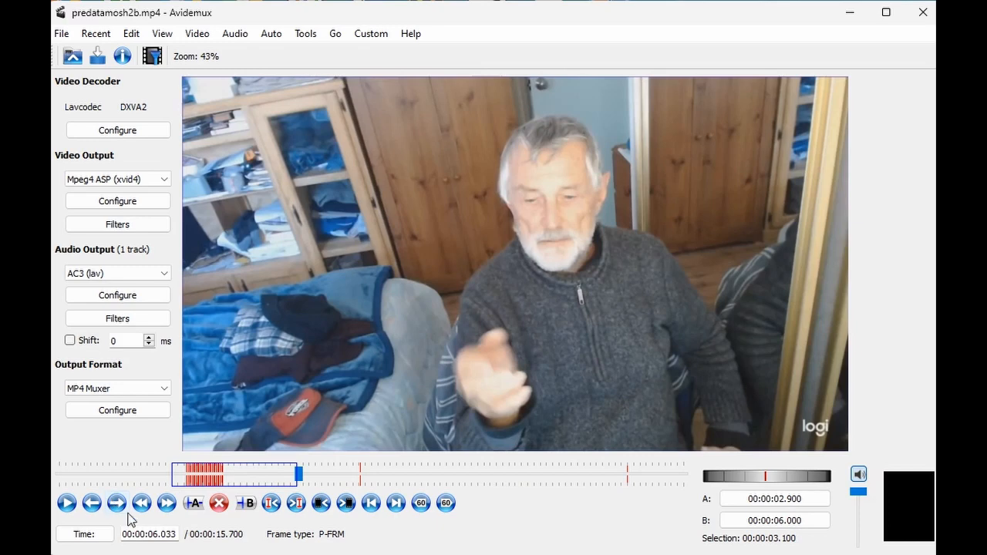
click(247, 506)
click(193, 506)
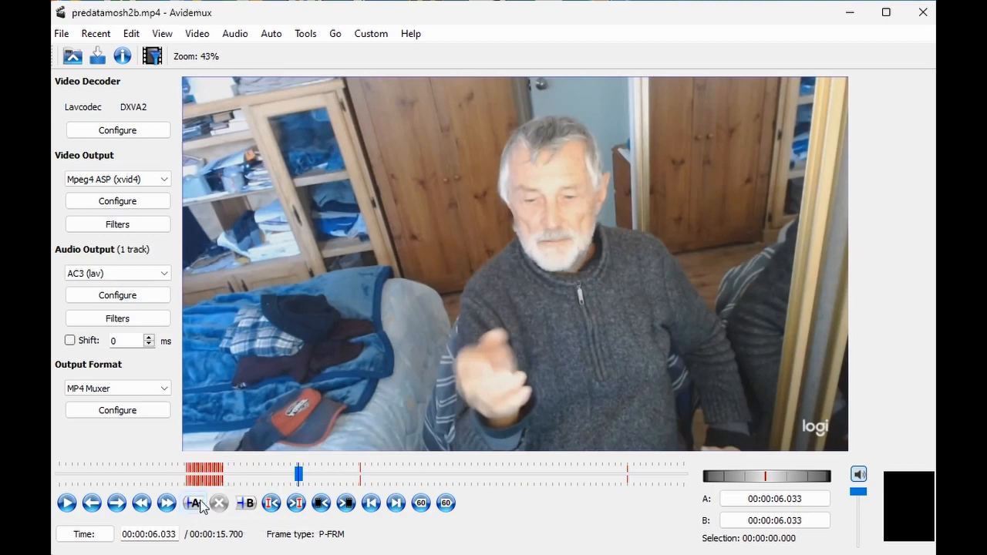
click(118, 503)
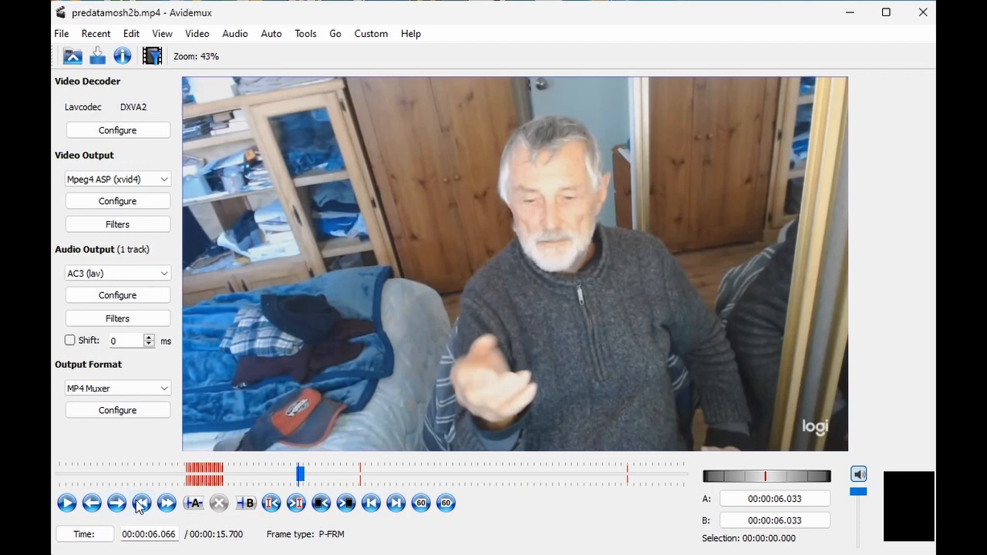
click(246, 503)
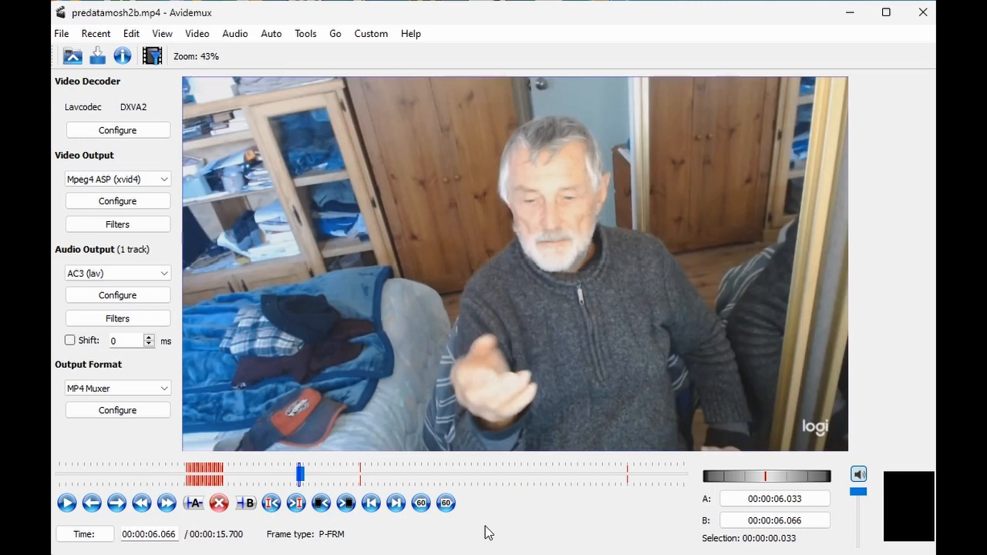
- Copy the marked P-frame and paste it repeatedly from 00:00:06.500 until the video is 00:00:16.533 long
key(space)
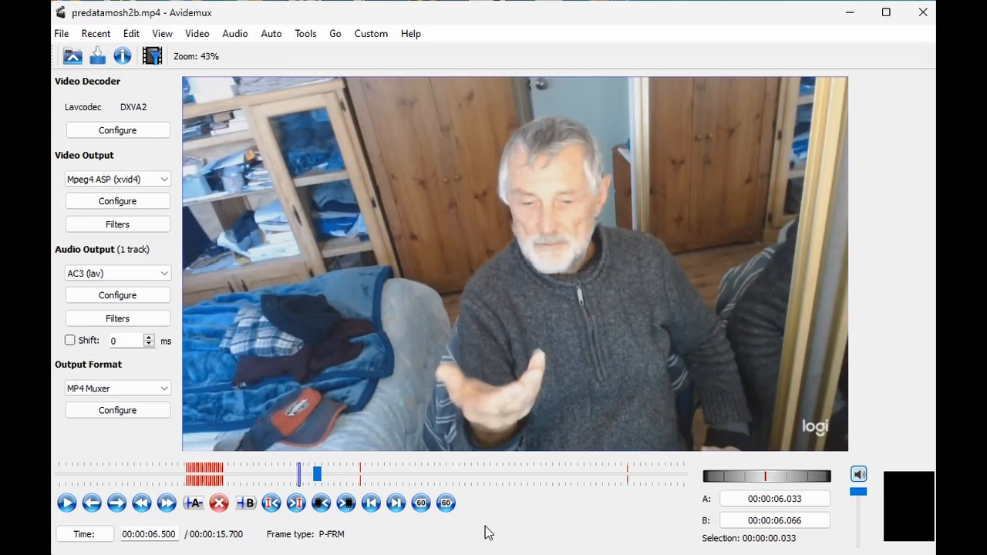
key(Right)
key(Right)
key(Right)
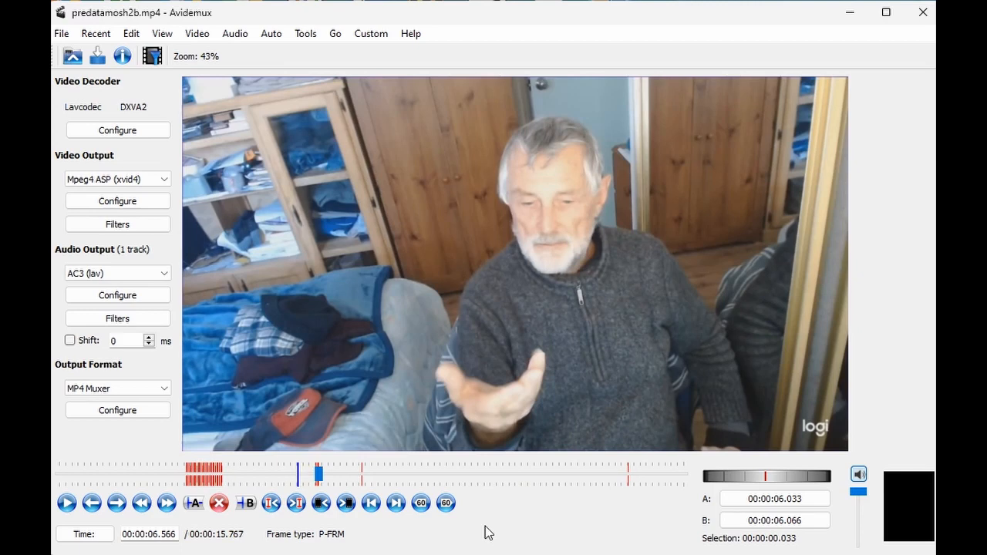
key(ctrl+v)
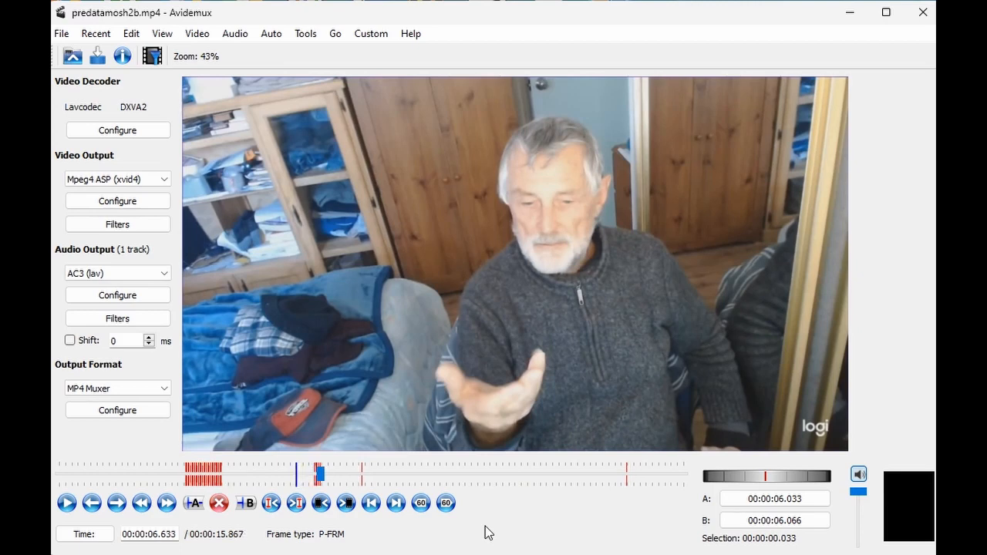
key(ctrl+v)
key(ctrl+v)
key(ctrl+v)
key(ctrl+v)
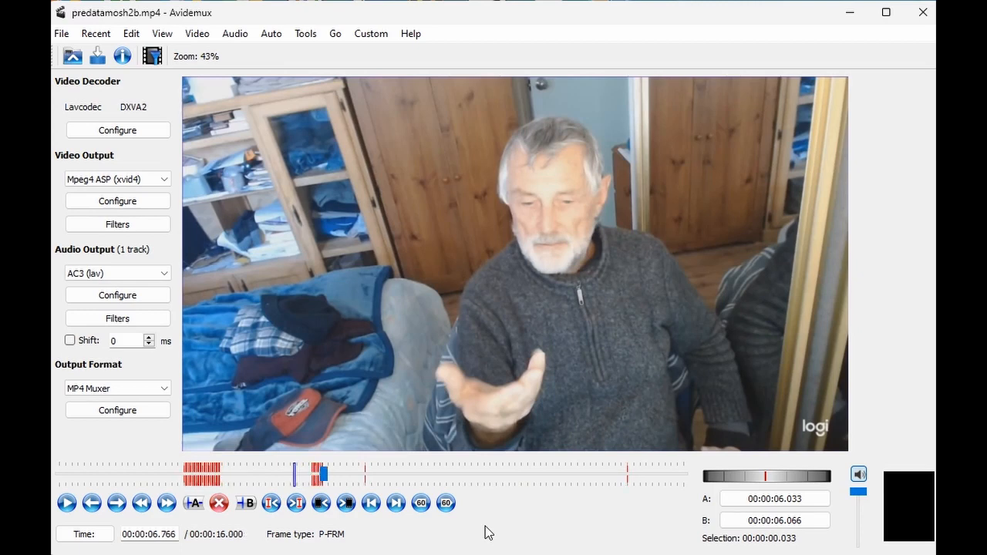
key(ctrl+v)
key(ctrl+v)
key(ctrl+v)
key(ctrl+v)
key(ctrl+v)
key(ctrl+v)
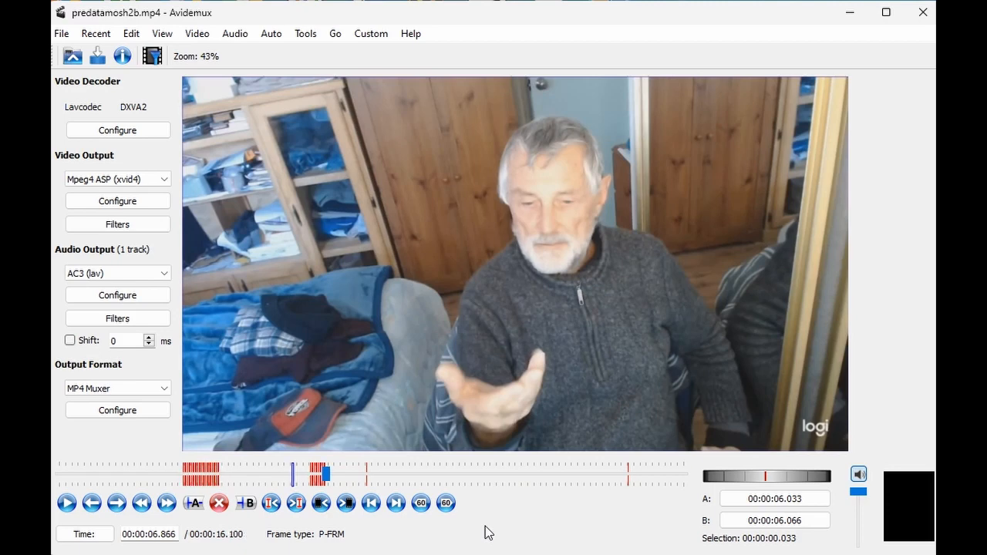
key(ctrl+v)
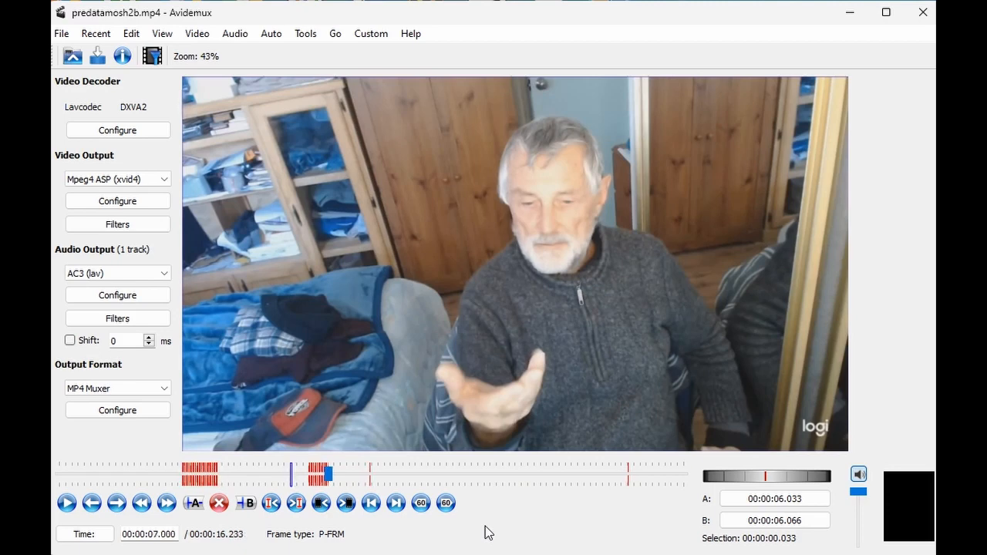
key(ctrl+v)
key(ctrl+v)
key(ctrl+v)
key(ctrl+v)
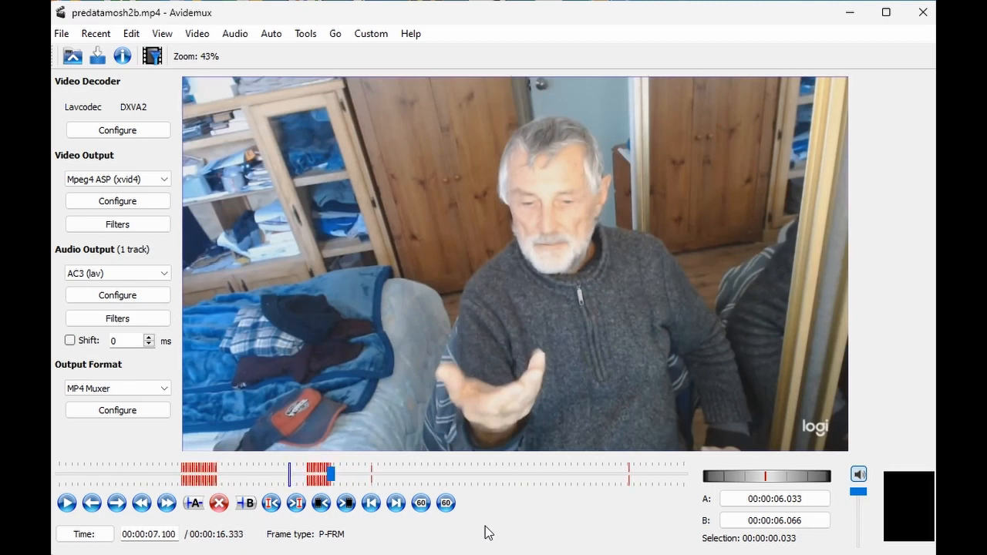
key(ctrl+v)
key(ctrl+v)
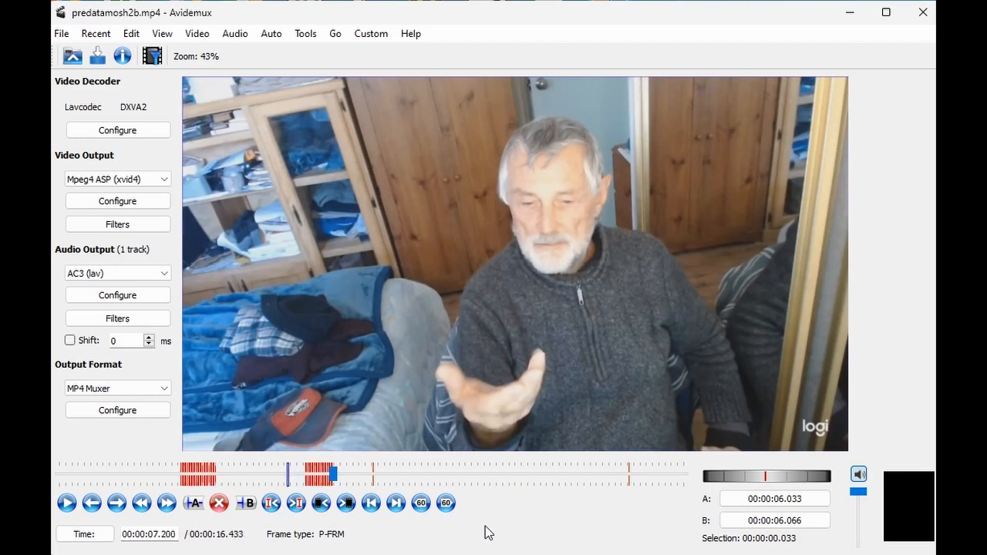
key(ctrl+v)
key(ctrl+v)
key(ctrl+v)
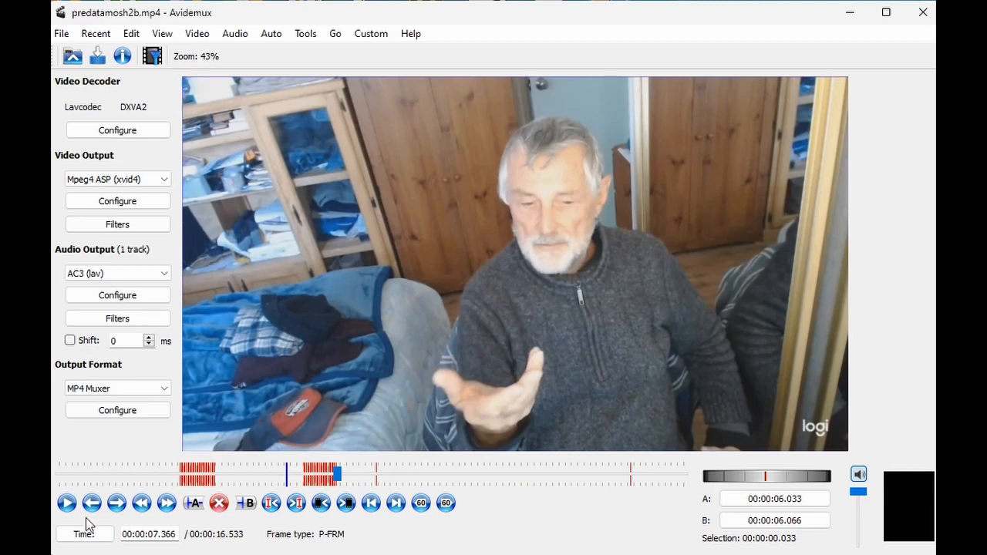
- Preview the video from the last pasted frame, dismissing the audio device message, and stop the playback
click(66, 504)
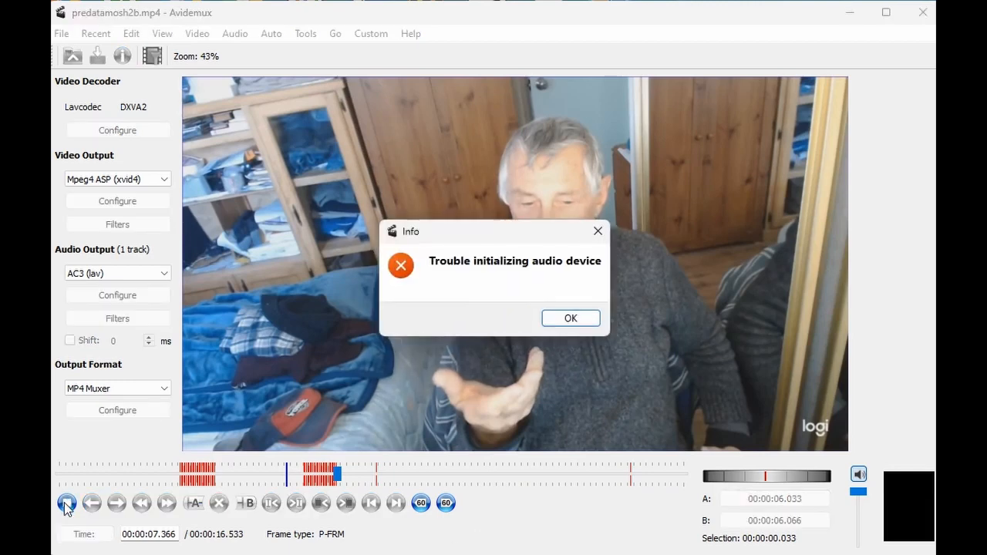
click(589, 322)
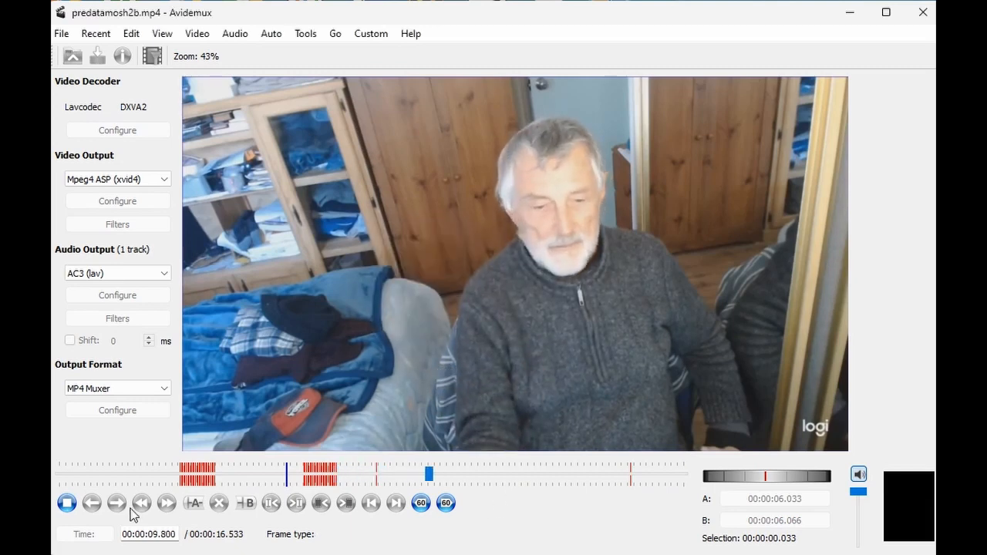
click(67, 503)
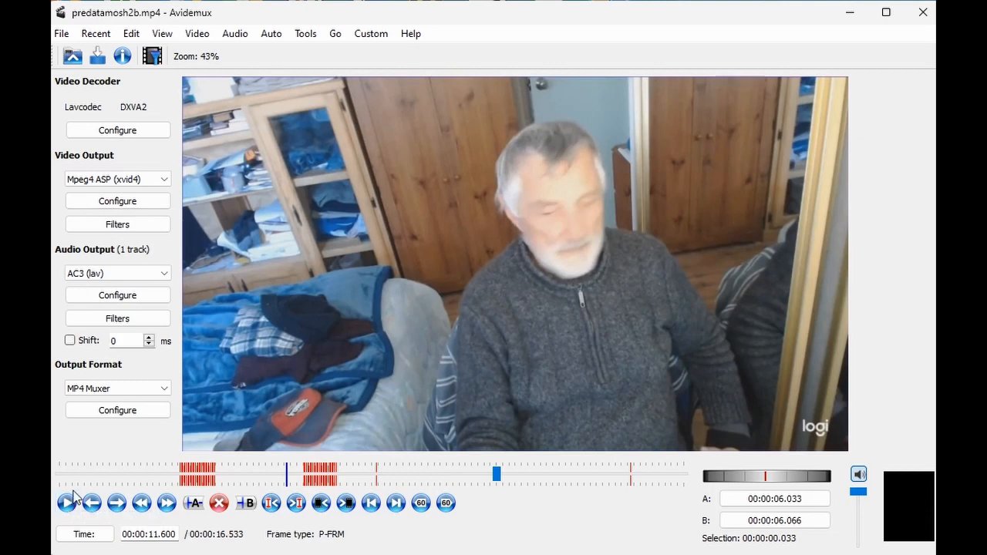
- Mark a single P-frame just past the last playback position, with A at 00:00:11.633 and B at 00:00:11.666
click(195, 504)
click(116, 506)
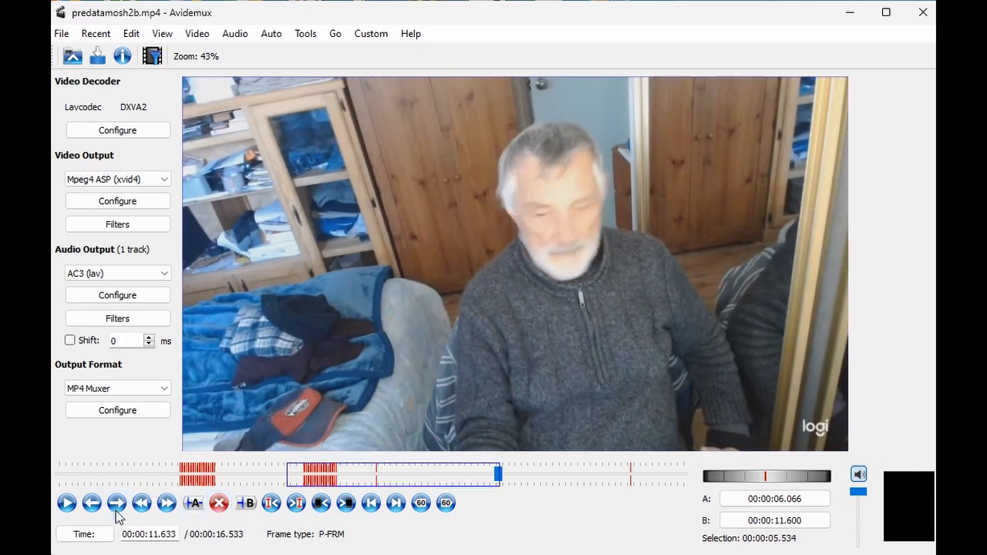
click(248, 505)
click(196, 506)
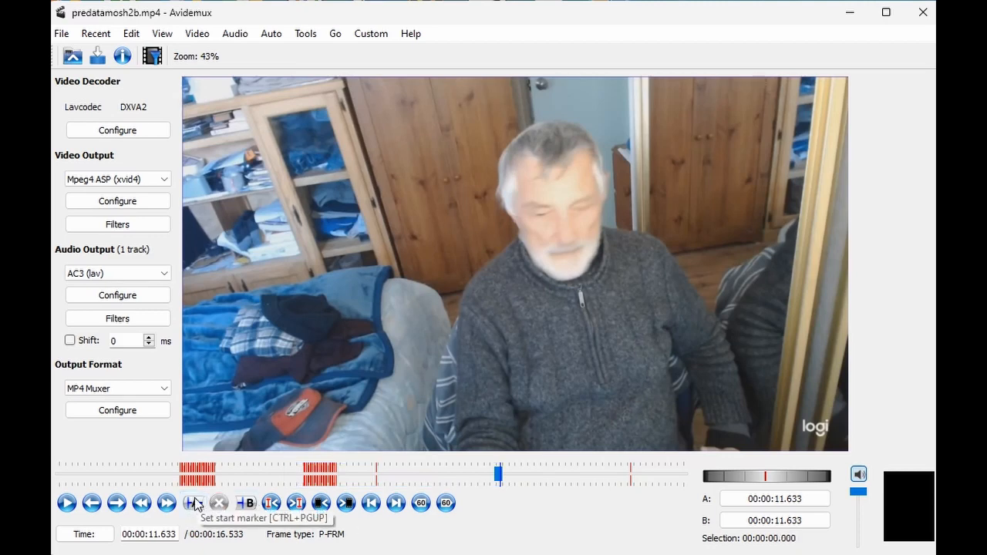
click(116, 505)
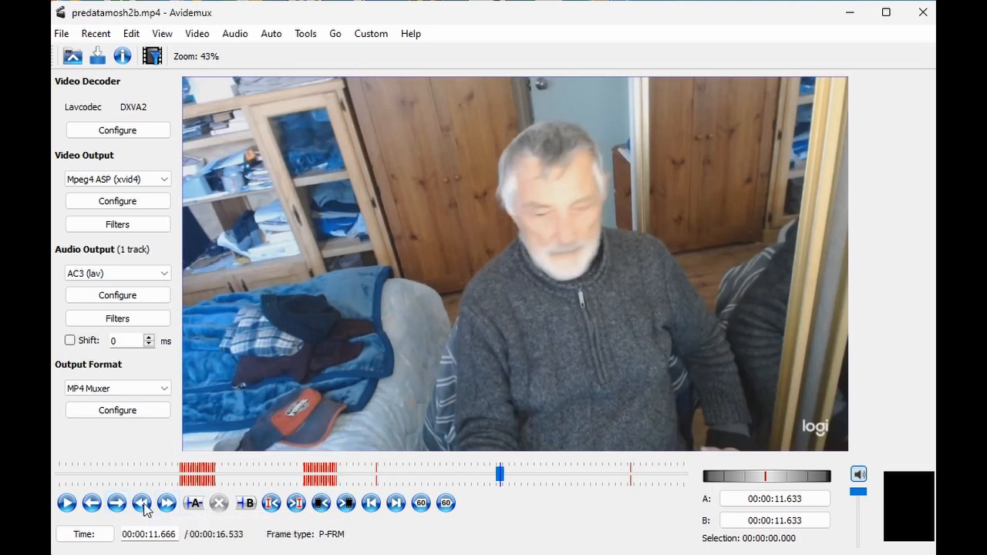
click(243, 503)
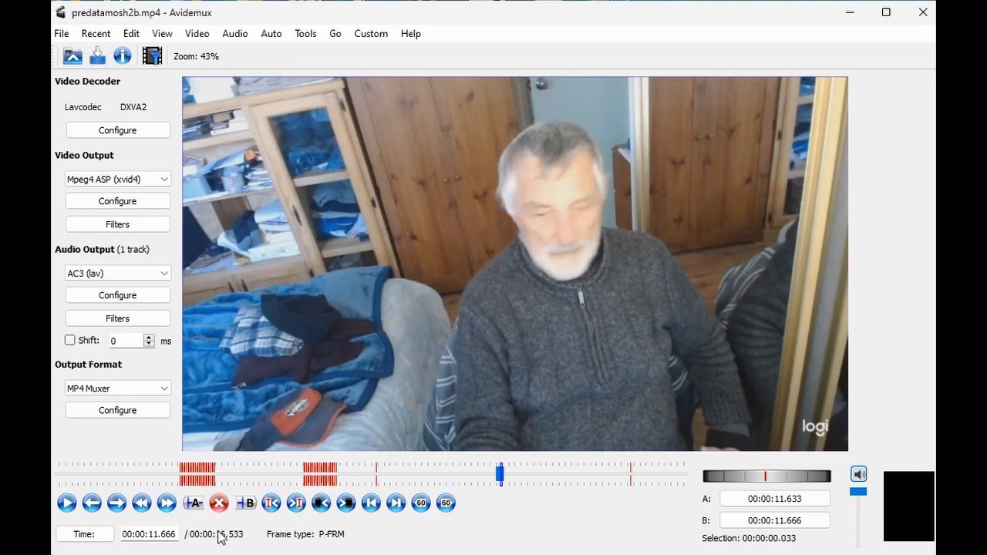
- Copy the marked P-frame and paste it repeatedly from about 00:00:12.000 until the video is 00:00:17.933 long
key(Right)
key(Right)
key(Right)
key(Right)
key(Right)
key(Right)
key(Right)
key(Right)
key(Right)
key(Right)
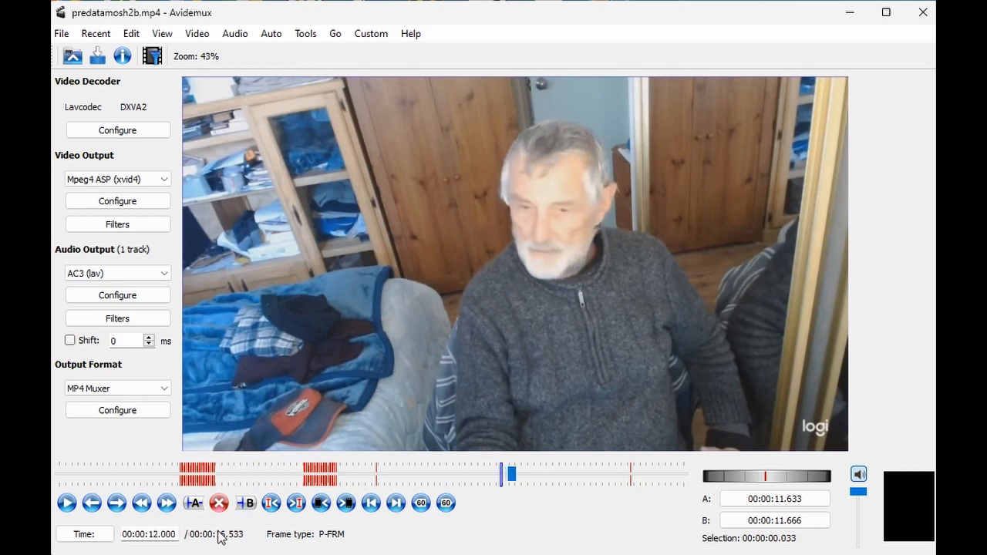
key(Right)
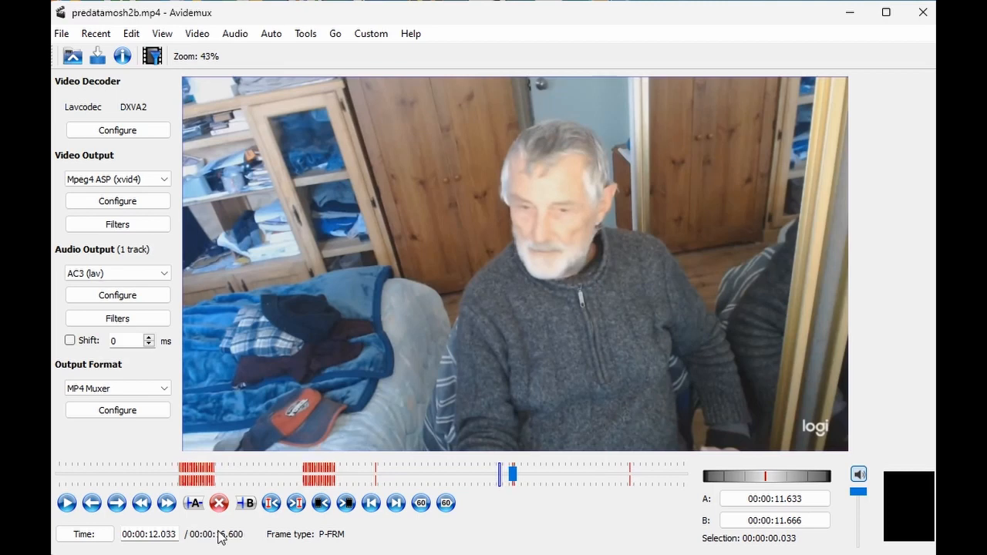
key(ctrl+v)
key(ctrl+v)
key(ctrl+v)
key(ctrl+v)
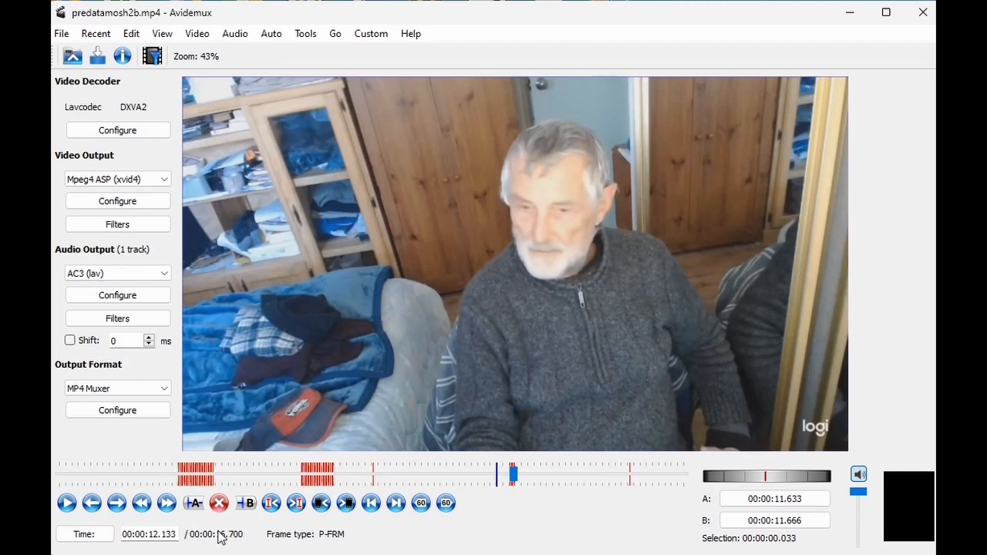
key(ctrl+v)
key(ctrl+v)
key(ctrl+v)
key(ctrl+v)
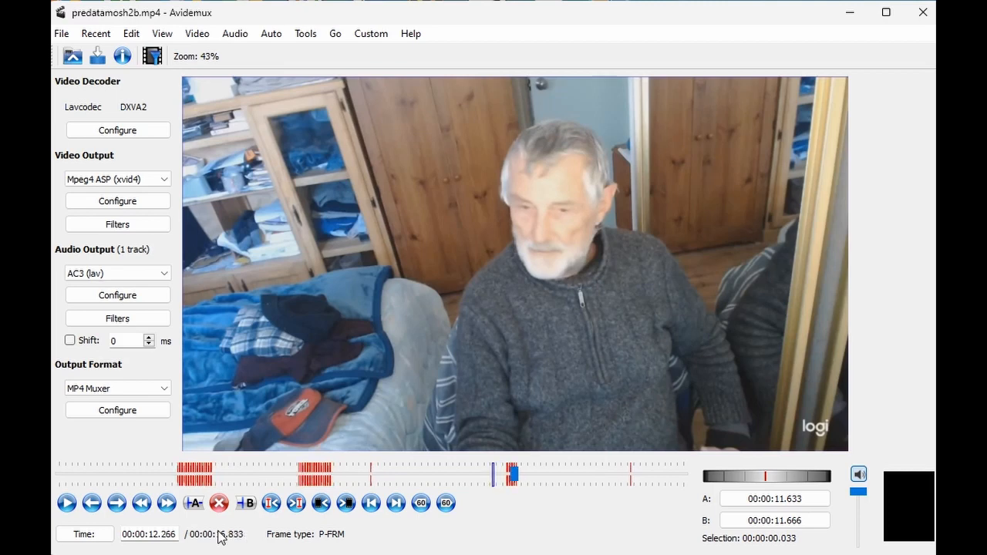
key(Right)
key(ctrl+v)
key(ctrl+v)
key(ctrl+v)
key(ctrl+v)
key(ctrl+v)
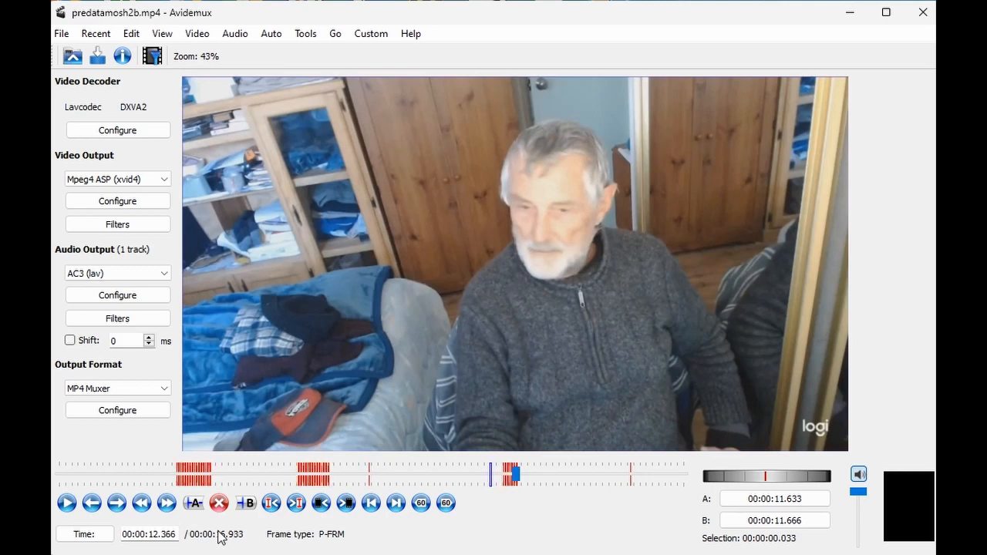
key(ctrl+v)
key(ctrl+v)
key(ctrl+v)
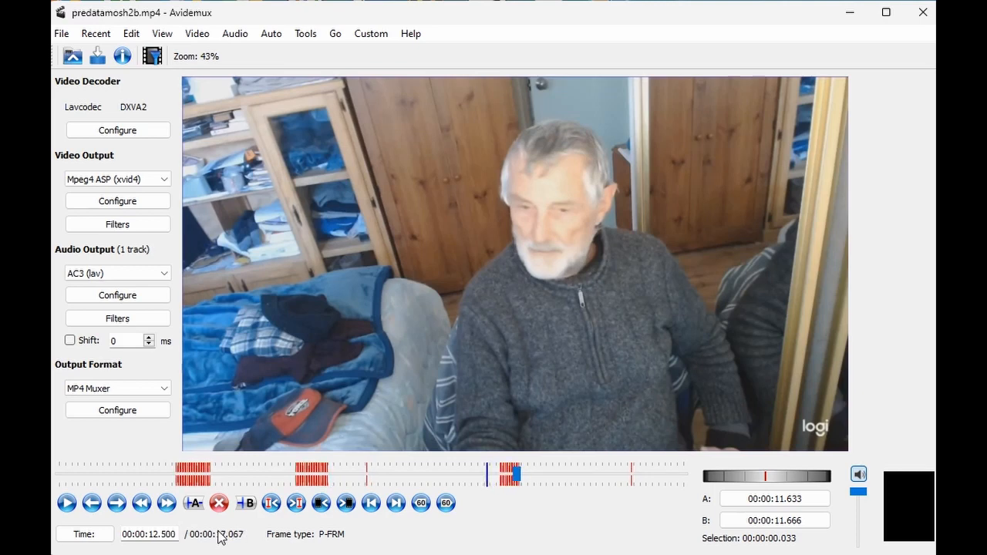
key(ctrl+v)
key(ctrl+v)
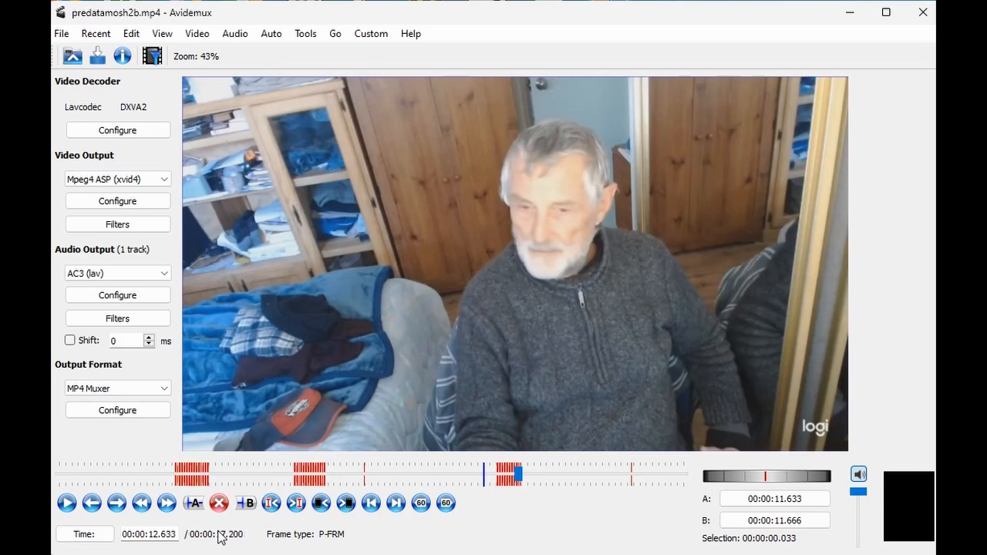
key(ctrl+v)
key(ctrl+v)
key(ctrl+v)
key(ctrl+v)
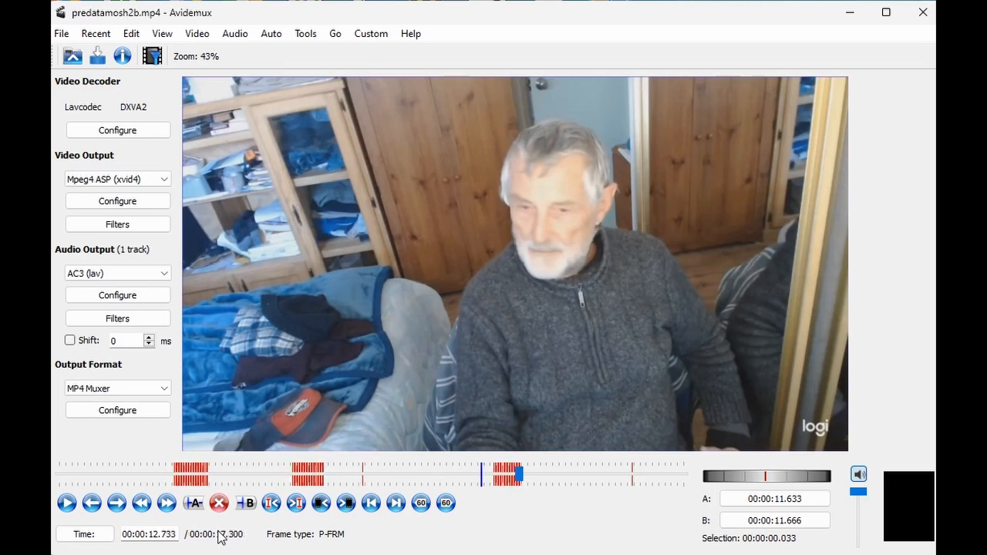
key(ctrl+v)
key(ctrl+v)
key(ctrl+v)
key(ctrl+v)
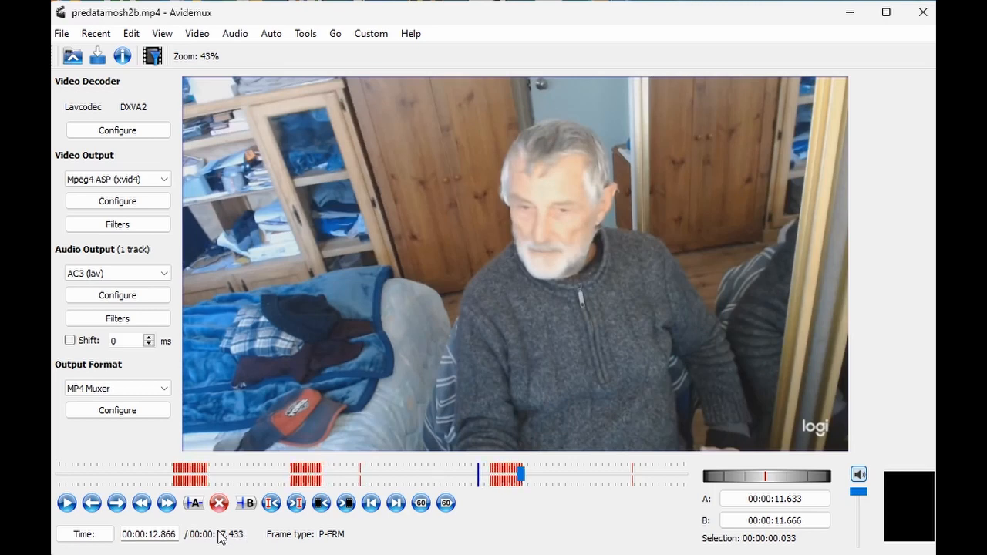
key(ctrl+v)
key(ctrl+v)
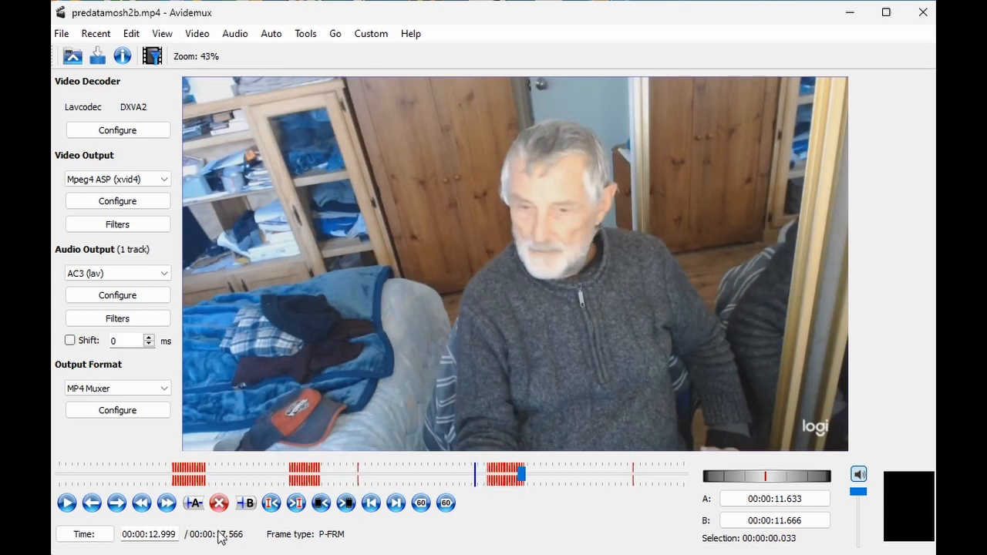
key(ctrl+v)
key(ctrl+v)
key(ctrl+v)
key(ctrl+v)
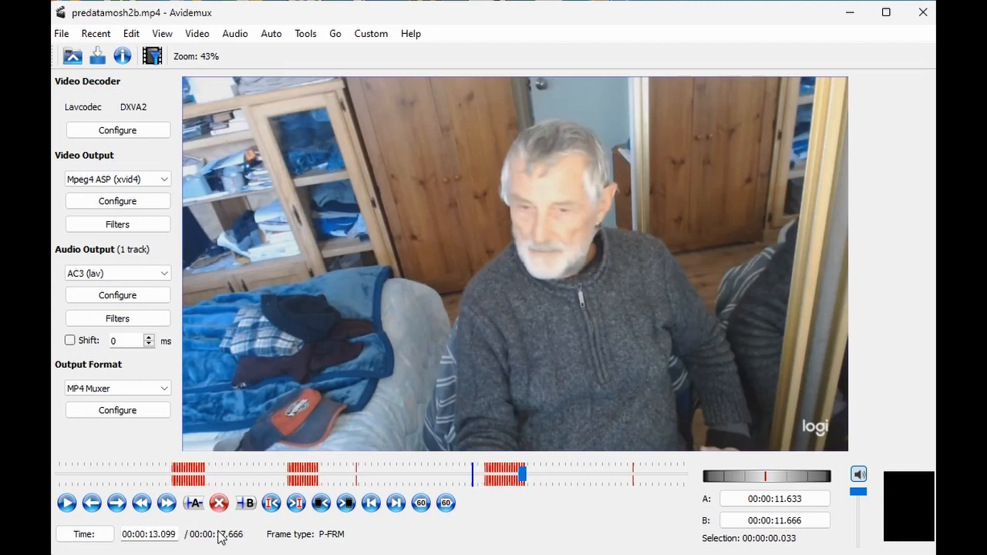
key(ctrl+v)
key(ctrl+v)
key(ctrl+v)
key(ctrl+v)
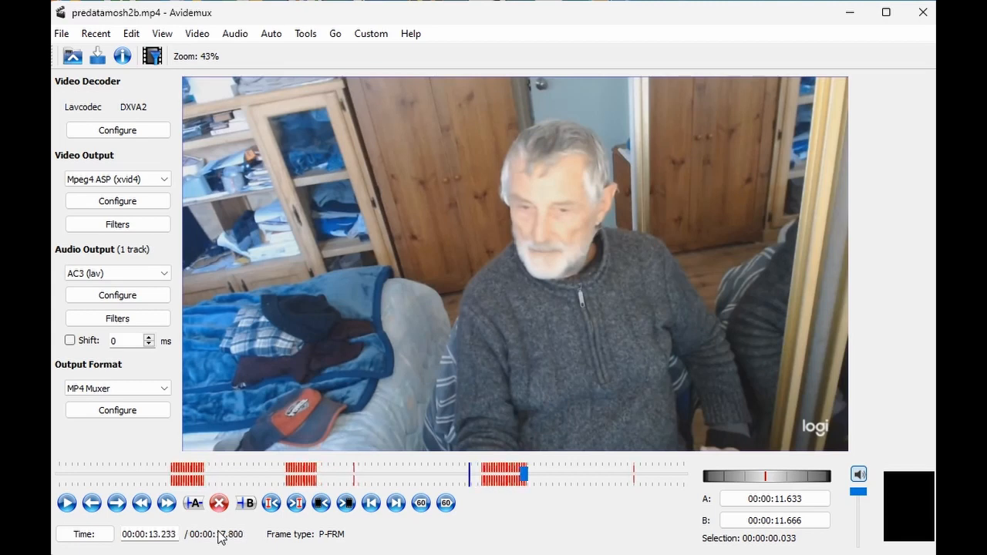
key(ctrl+v)
key(ctrl+v)
key(ctrl+v)
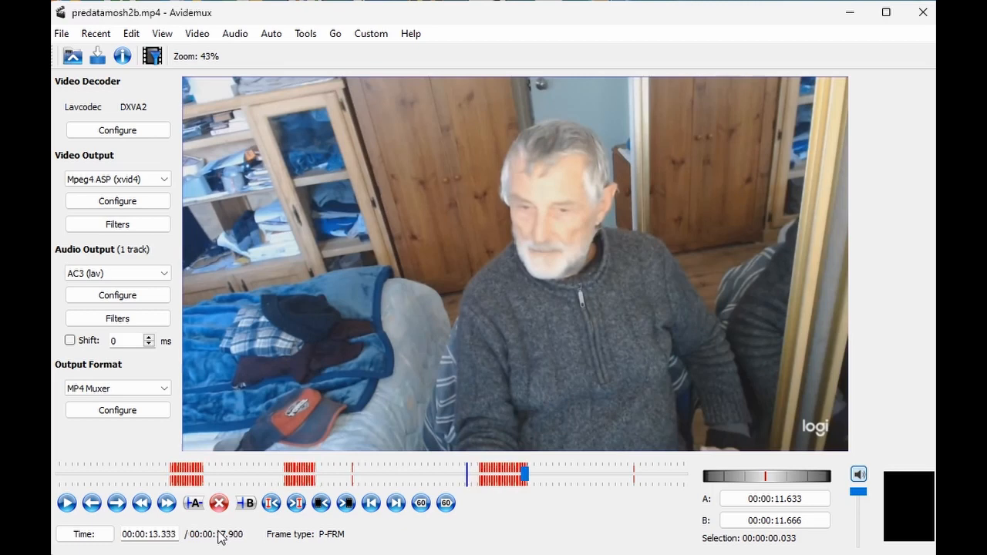
- Mark a single P-frame near the end of the video, with A at 00:00:16.899 and B at 00:00:16.933
key(Right)
key(Right)
key(Right)
key(Right)
key(Right)
key(Right)
key(Right)
key(Right)
key(Right)
key(Right)
key(Right)
key(Right)
key(Right)
key(Right)
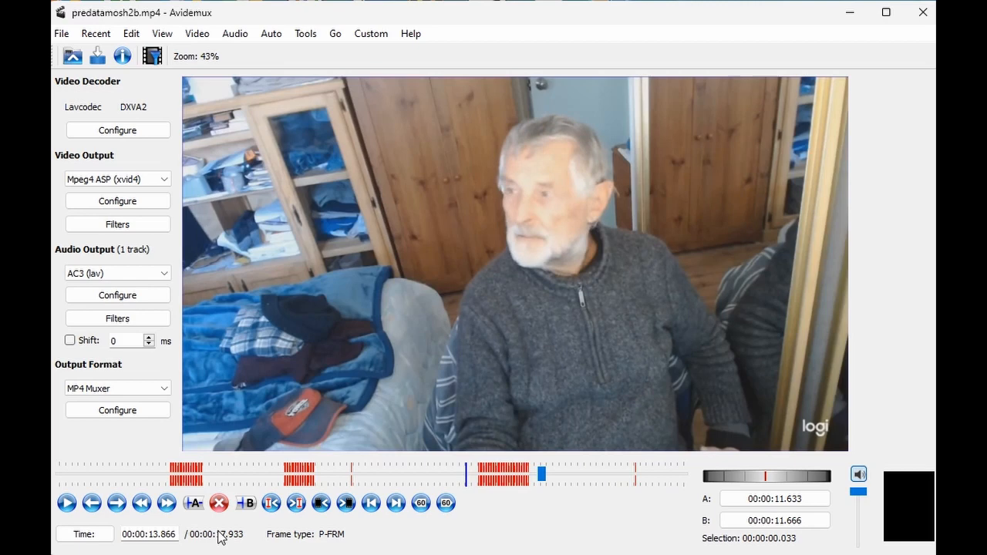
key(Right)
key(Right)
key(Right)
key(Right)
key(Right)
key(Right)
key(Right)
key(Right)
key(Right)
key(Right)
key(Right)
key(Right)
key(Right)
key(Right)
key(Right)
key(Right)
key(Right)
key(Right)
key(Right)
key(Right)
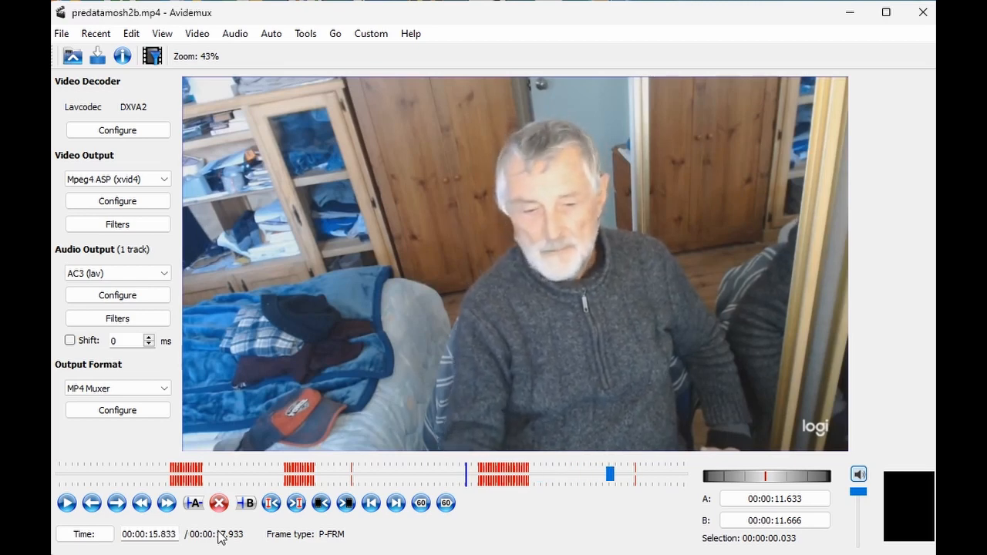
key(Right)
key(Right)
key(Right)
key(Right)
key(Right)
key(Right)
key(Right)
key(Right)
key(Right)
key(Right)
key(Right)
key(Right)
key(Right)
key(Right)
key(Right)
key(Right)
key(Right)
key(Right)
key(Right)
key(Right)
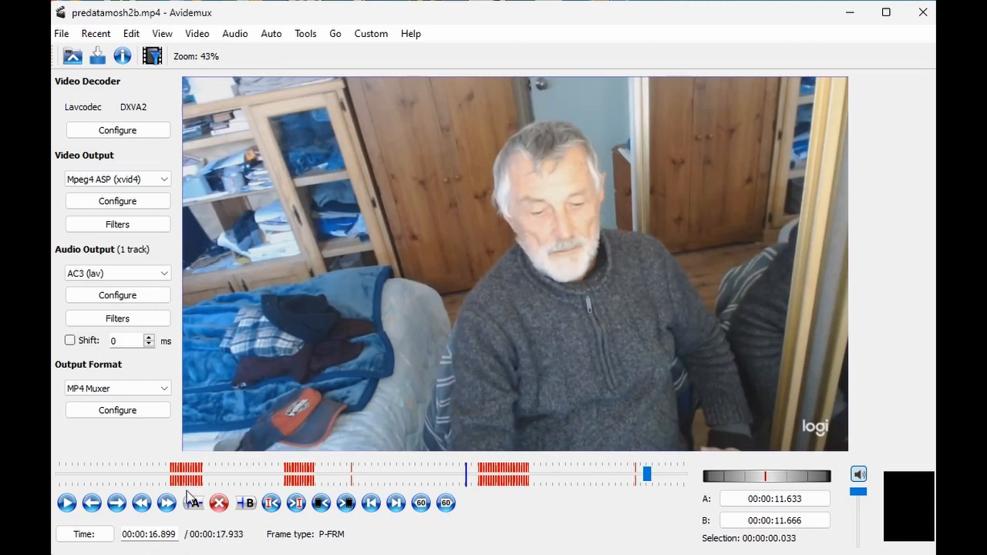
click(194, 505)
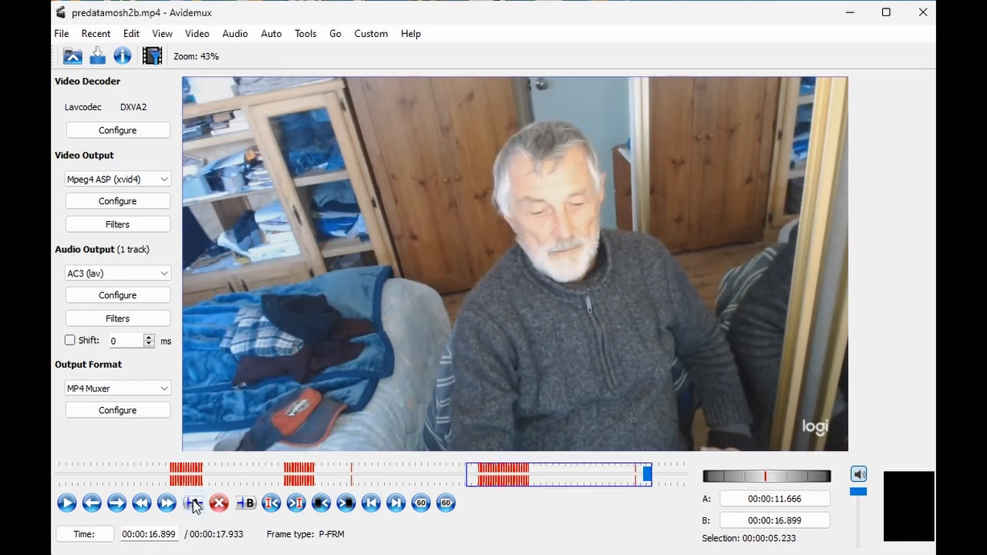
click(194, 504)
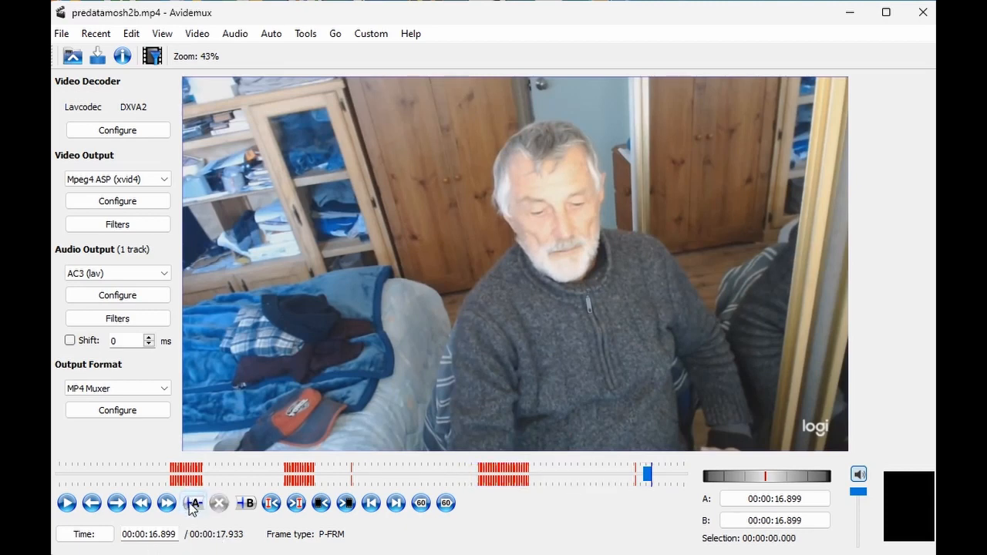
click(117, 504)
click(247, 504)
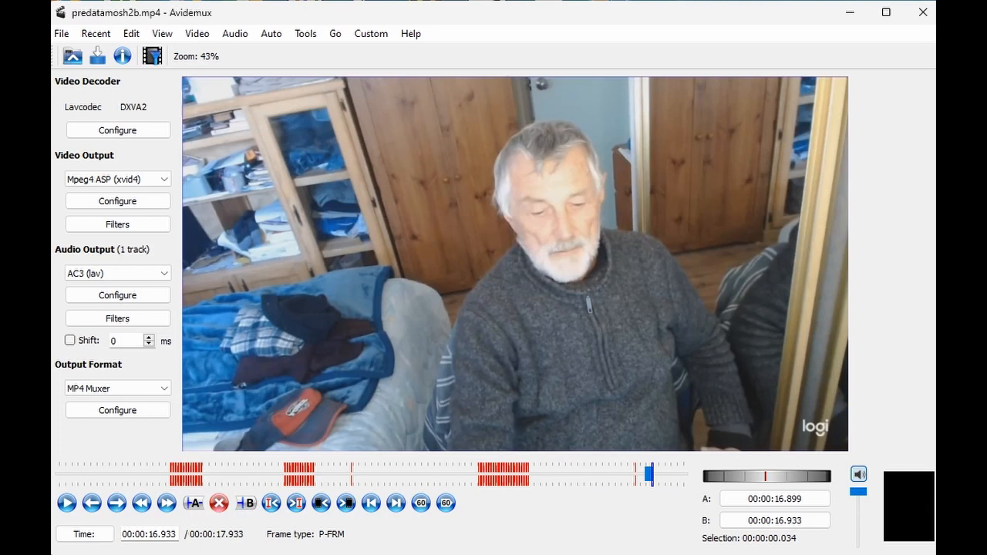
- Copy the marked P-frame and paste it repeatedly from about 00:00:17.199 until the video is 00:00:18.633 long
key(Right)
key(Right)
key(Right)
key(Right)
key(Right)
key(Right)
key(Right)
key(Right)
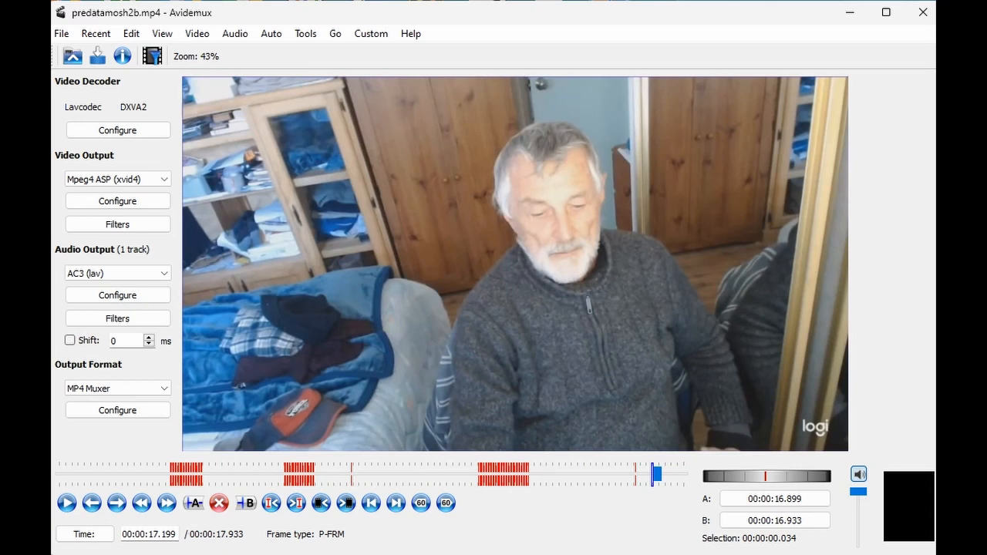
key(ctrl+v)
key(ctrl+v)
key(ctrl+v)
key(ctrl+v)
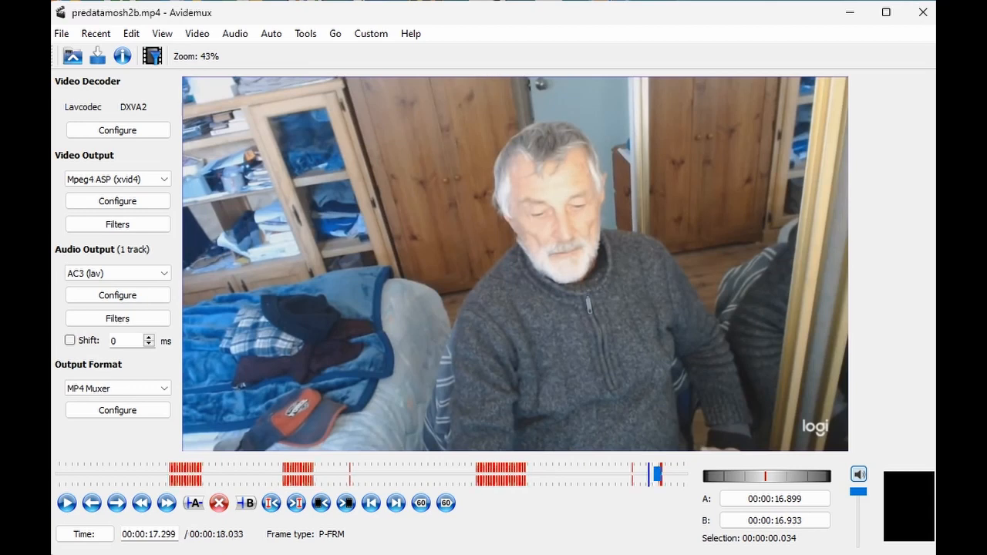
key(ctrl+v)
key(ctrl+v)
key(ctrl+v)
key(ctrl+v)
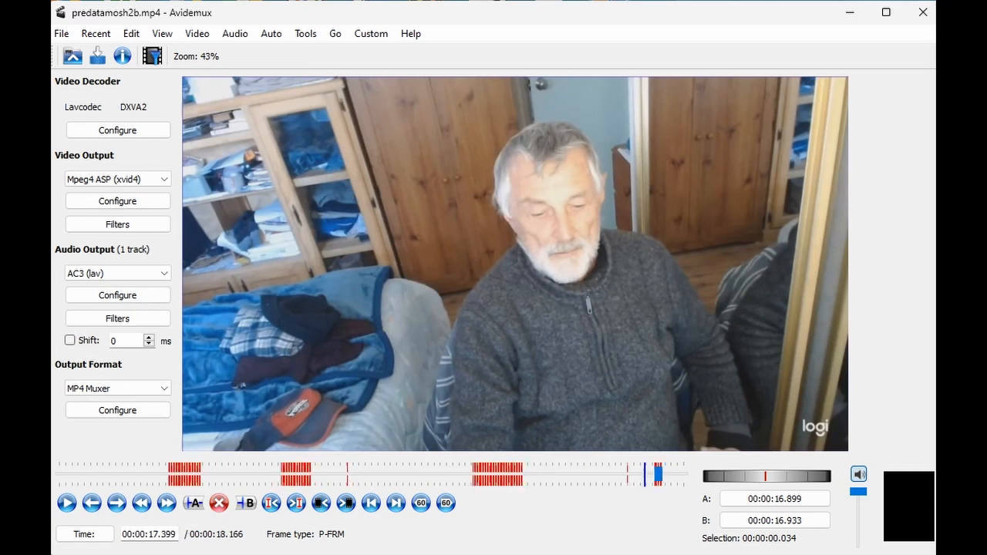
key(ctrl+v)
key(ctrl+v)
key(ctrl+v)
key(ctrl+v)
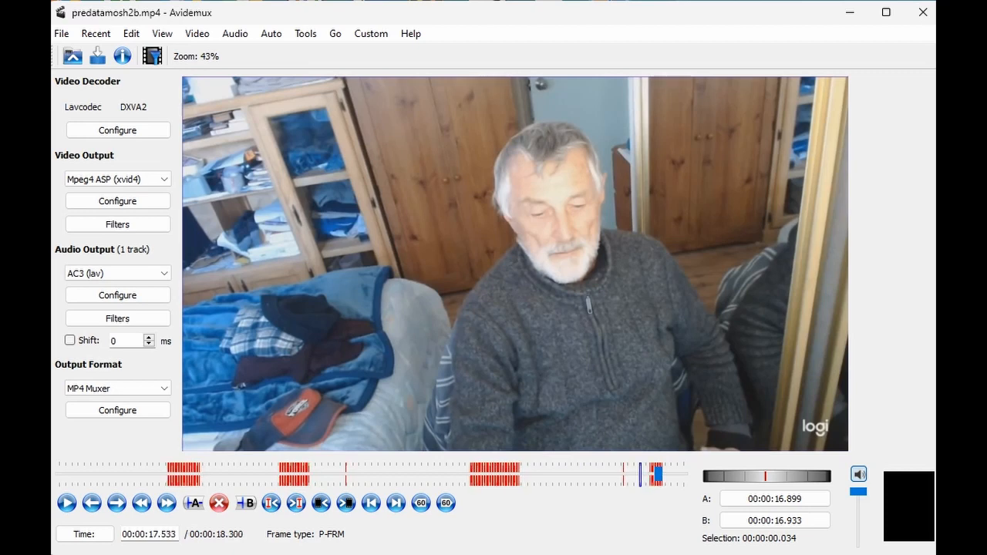
key(ctrl+v)
key(ctrl+v)
key(ctrl+v)
key(ctrl+v)
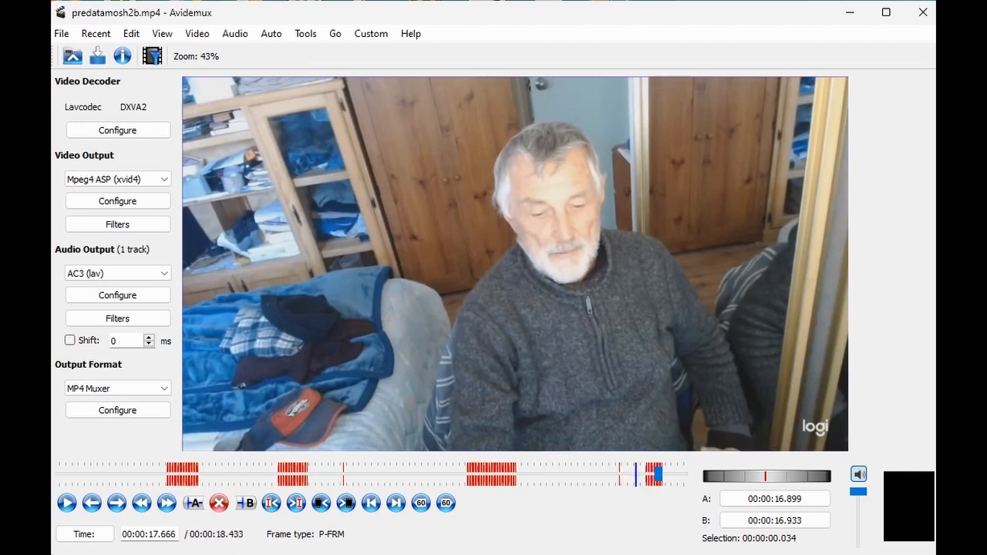
key(ctrl+v)
key(ctrl+v)
key(ctrl+v)
key(ctrl+v)
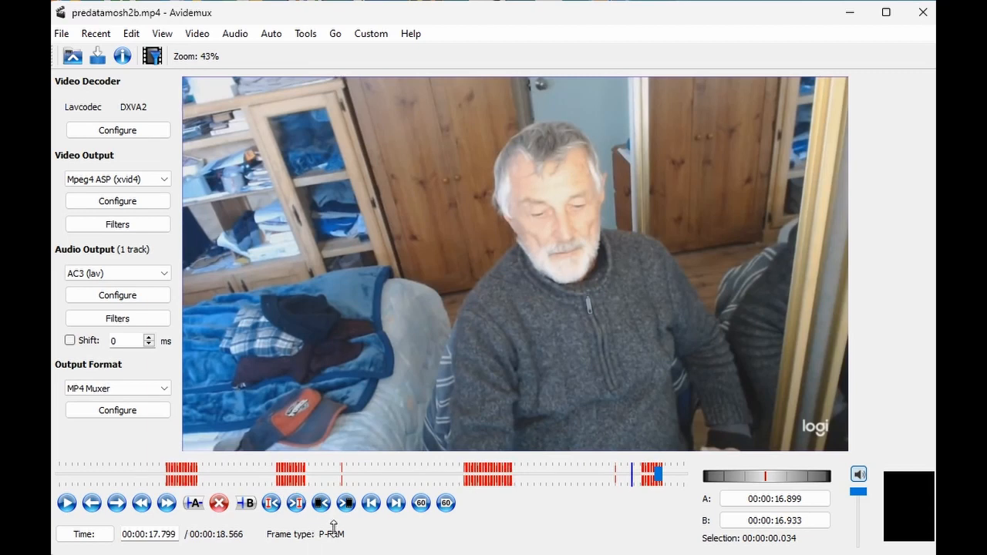
key(ctrl+v)
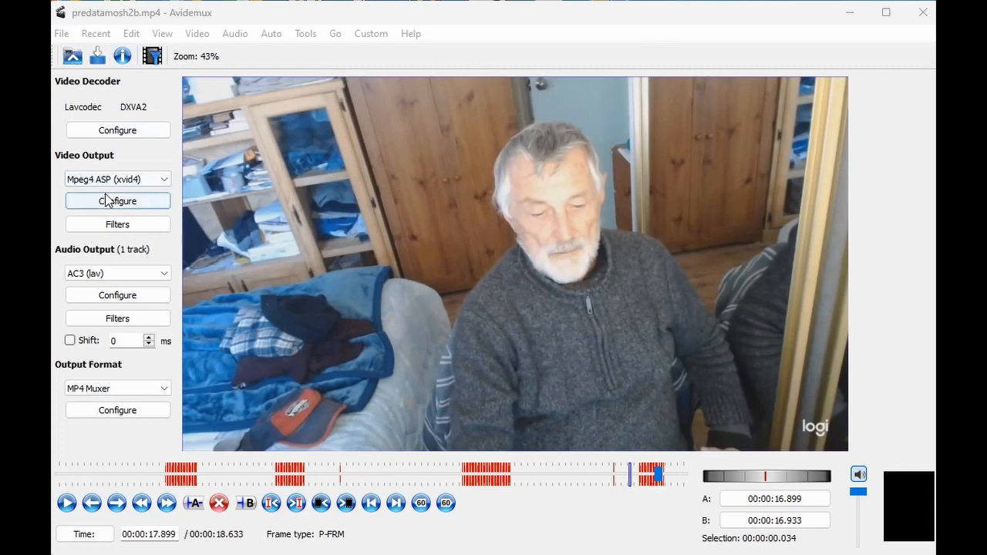
- Set both the video output and the audio output to Copy so neither stream is re-encoded
click(160, 180)
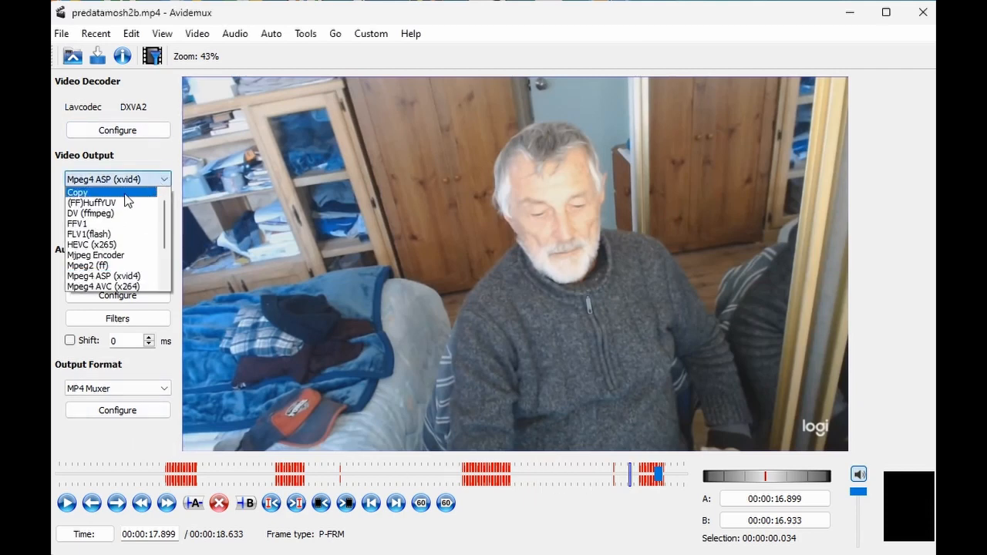
click(126, 193)
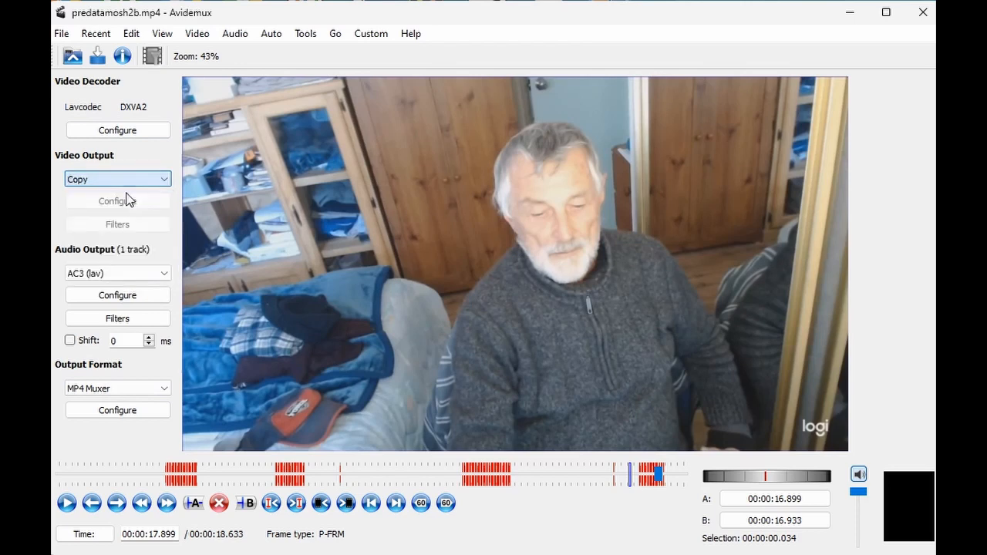
click(160, 276)
click(116, 287)
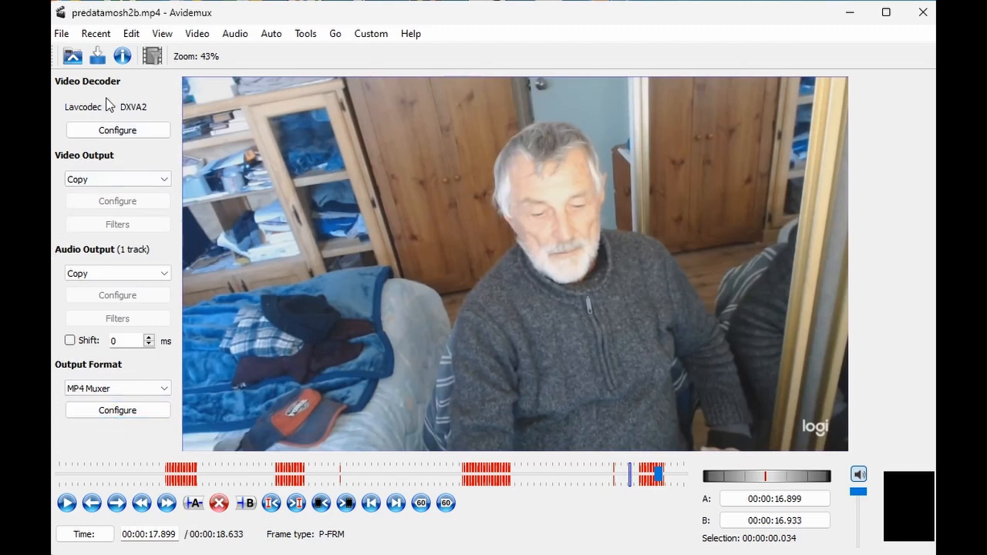
- Save the moshed video as predatamosh2b_edit.mp4 in the ForYoutube folder and play the saved file in VLC media player
click(62, 35)
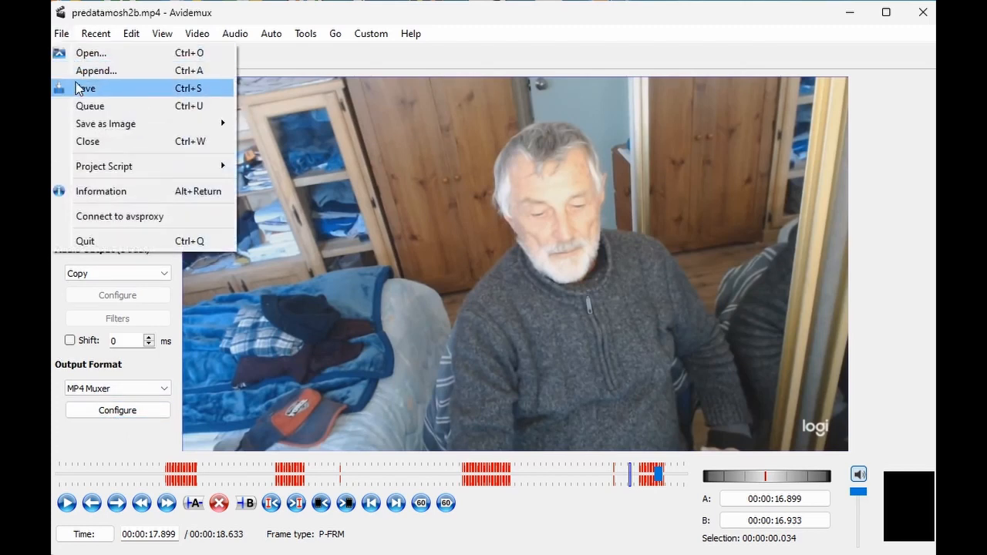
click(80, 89)
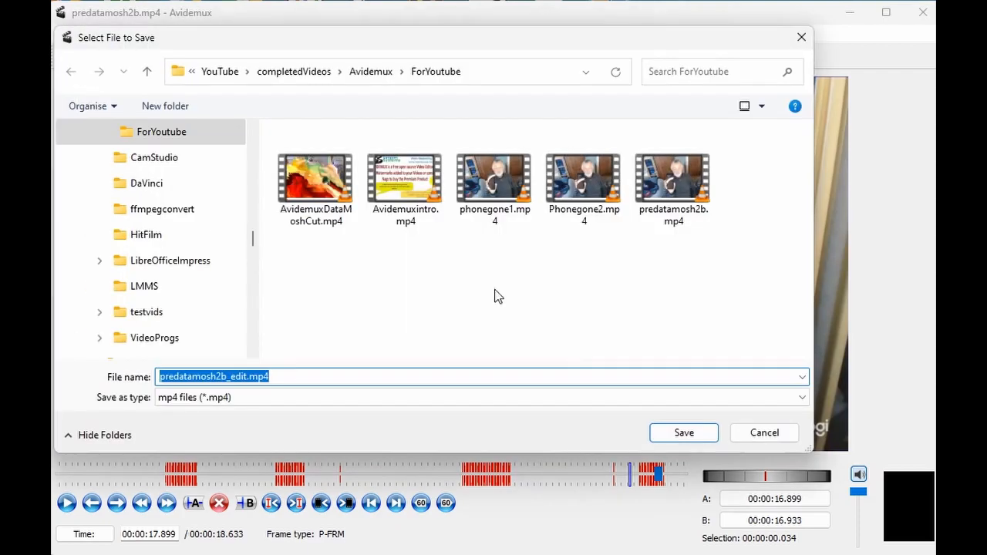
click(671, 434)
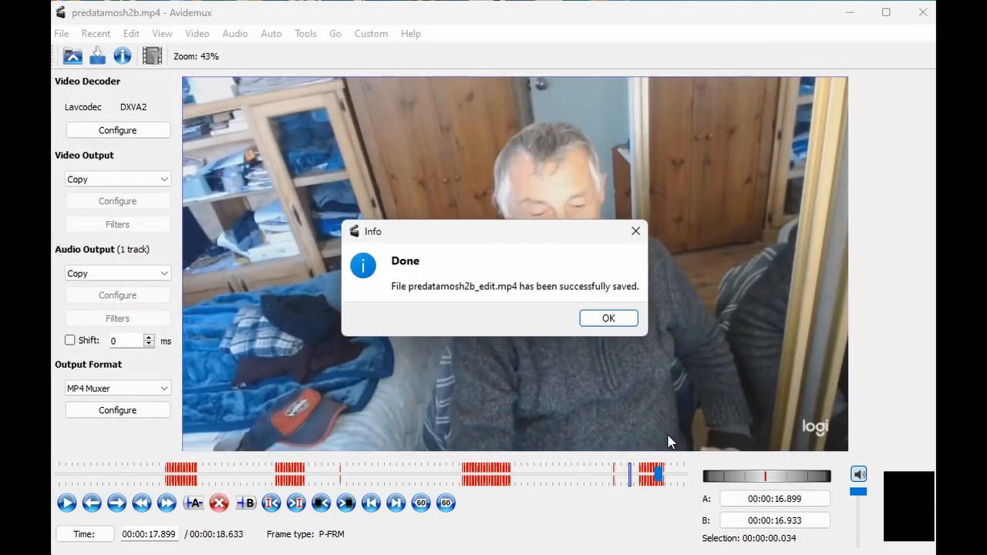
click(607, 319)
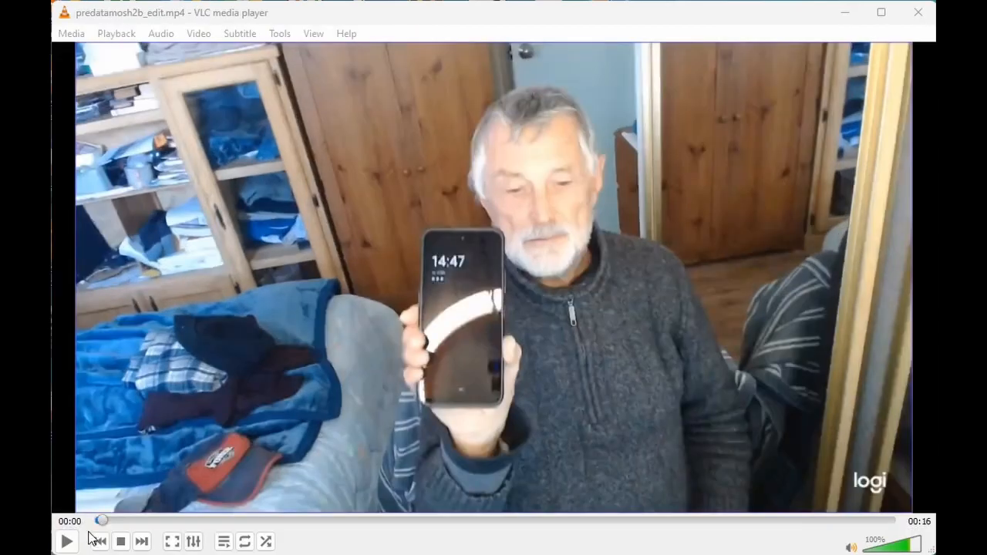
click(67, 544)
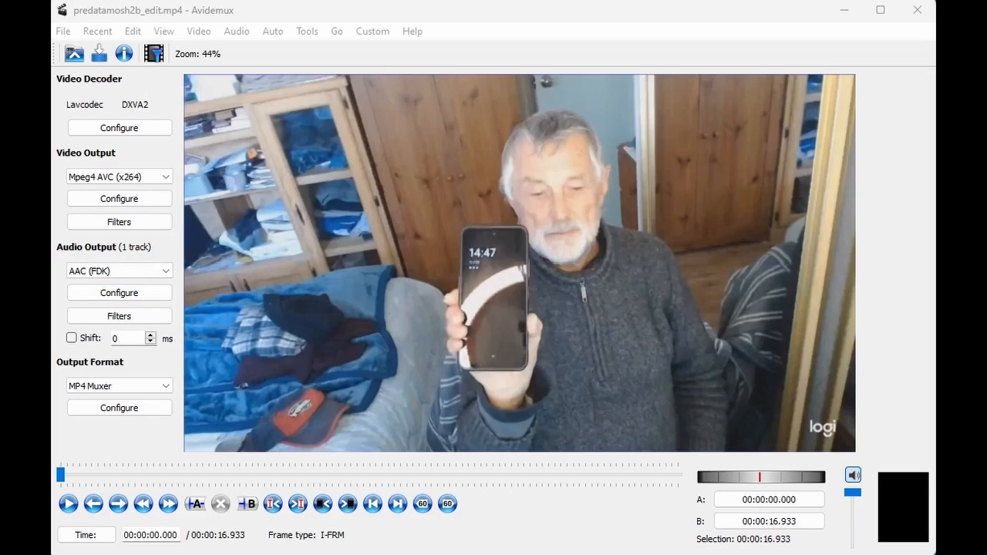
- Save predatamosh2b_edit.mp4 re-encoded with Mpeg4 AVC (x264) video and AAC (FDK) audio as predatamosh2b_edit_edit.mp4 in the ForYoutube folder
click(63, 33)
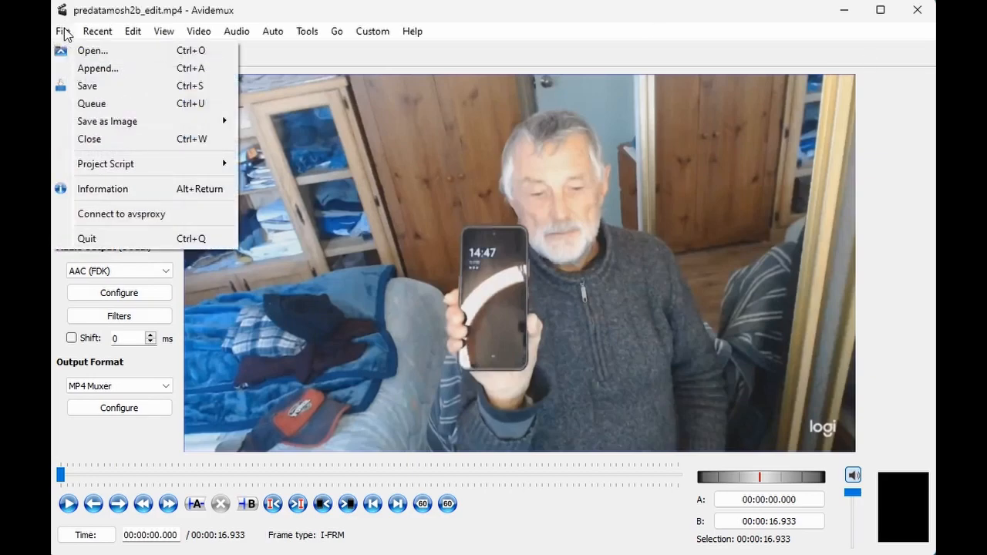
click(87, 86)
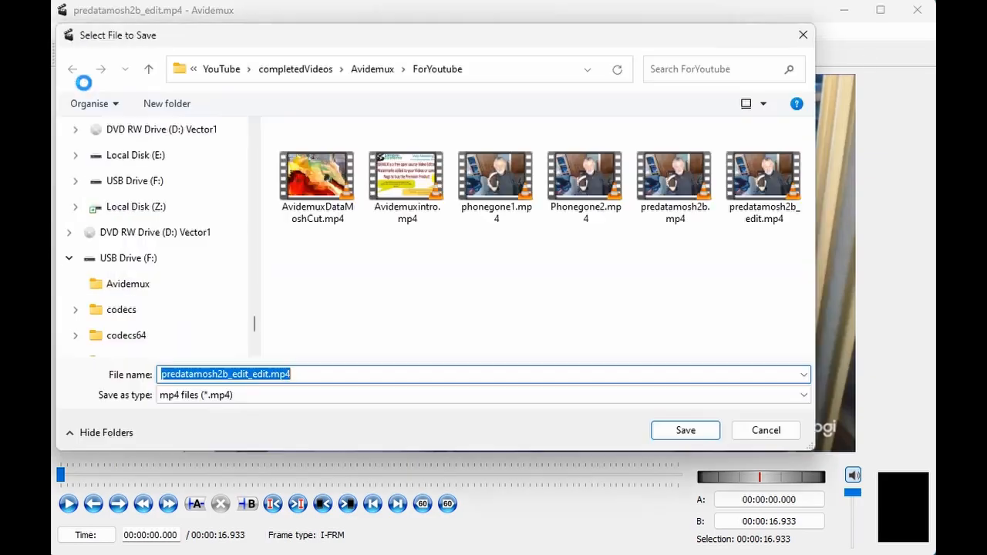
click(665, 431)
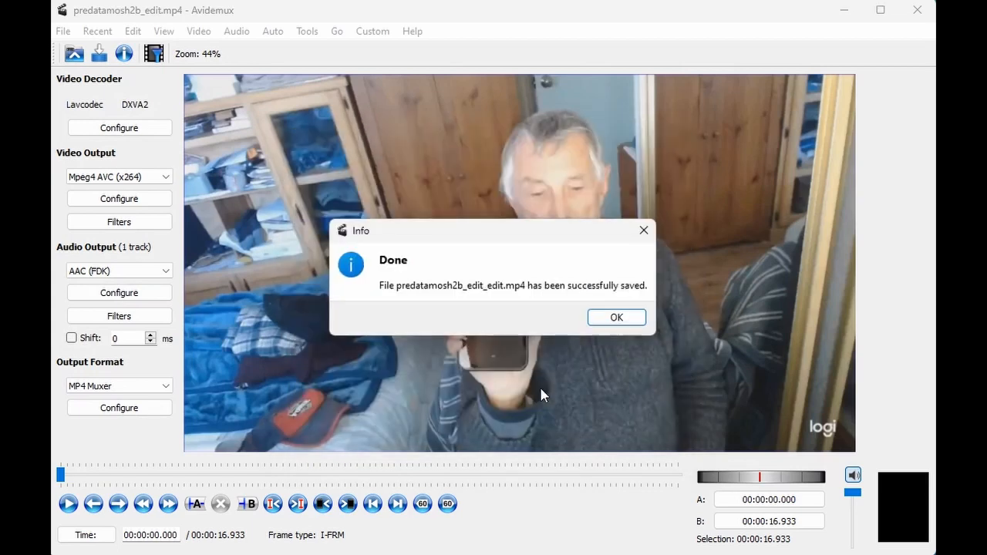
click(618, 319)
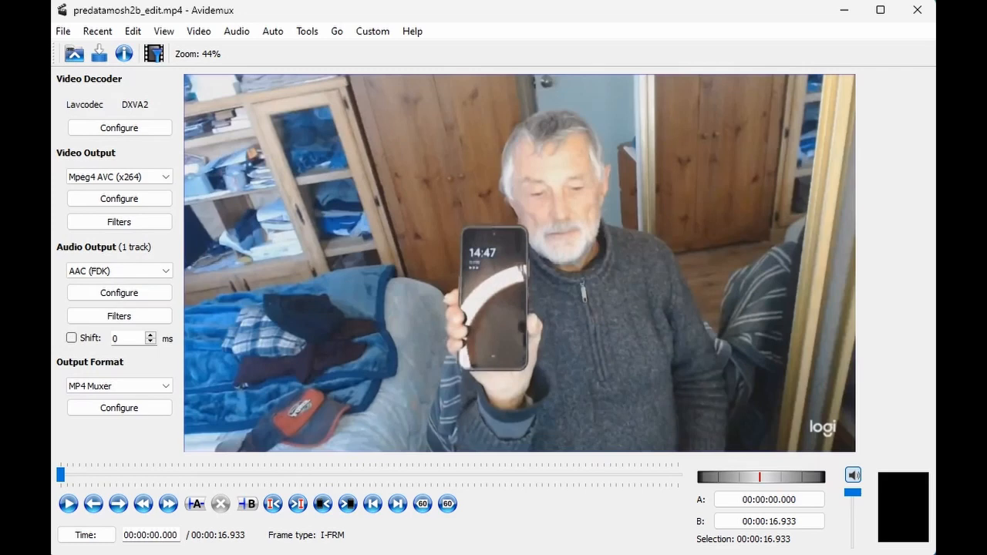